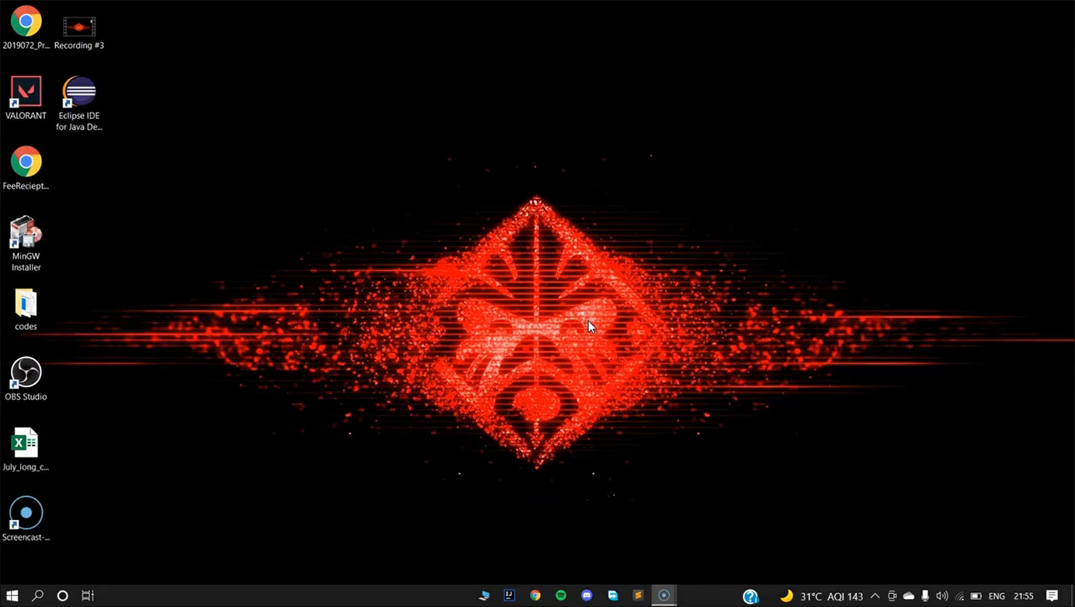
# Search Google for download jdk 16 and open the Oracle Java SE Development Kit 16 downloads page.
pyautogui.click(536, 595)
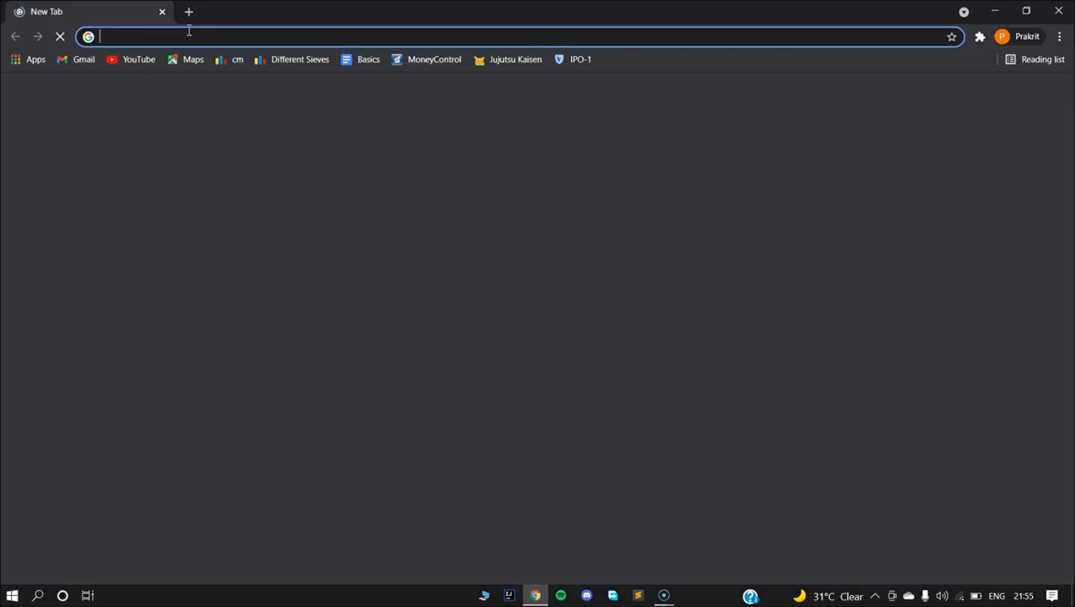
pyautogui.click(188, 29)
pyautogui.write('d')
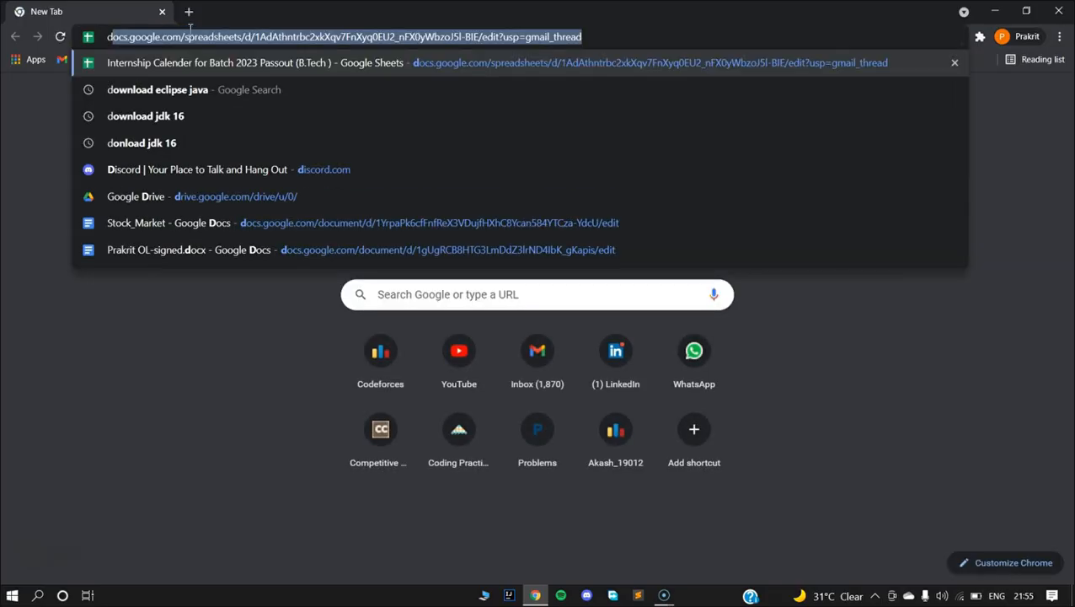
pyautogui.write('ownload ')
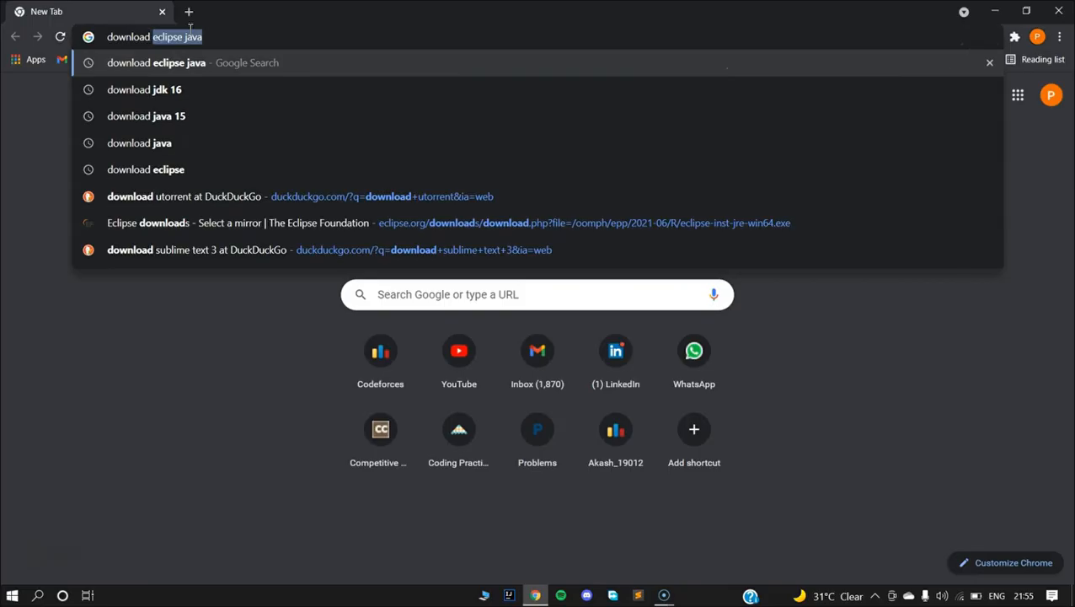
pyautogui.write('jdk 16')
pyautogui.press('Return')
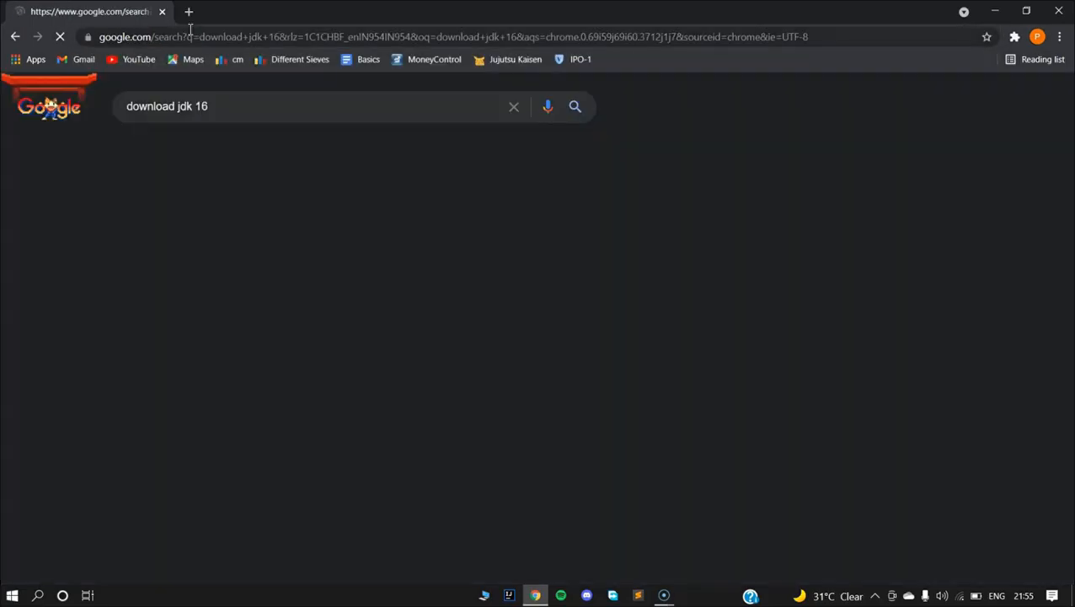
pyautogui.click(244, 229)
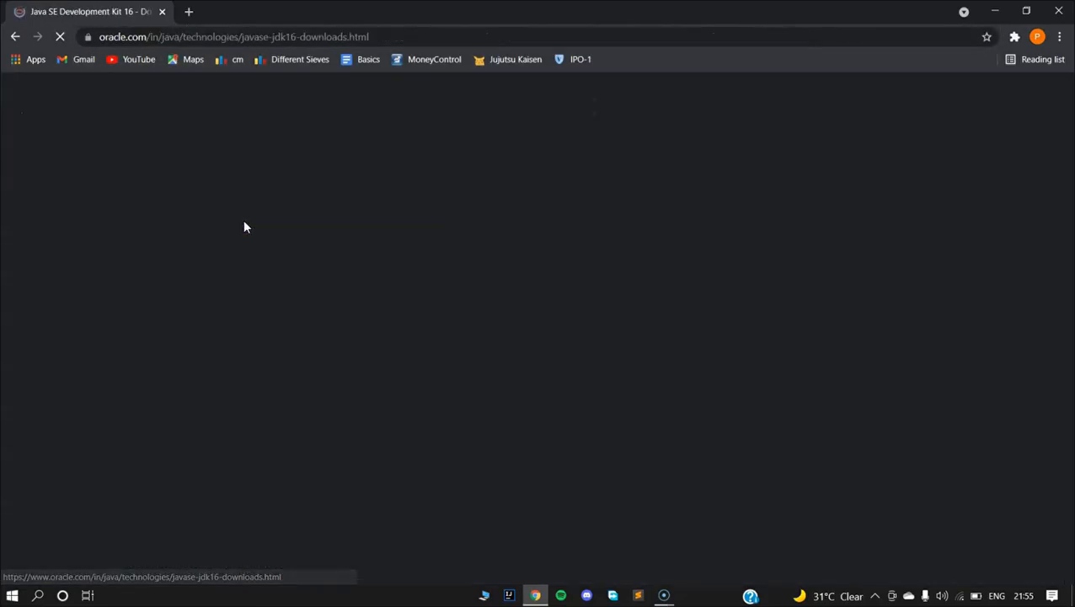
# Accept the license agreement for the Windows x64 Installer download, then close the dialog and the browser.
pyautogui.scroll(-5, 444, 335)
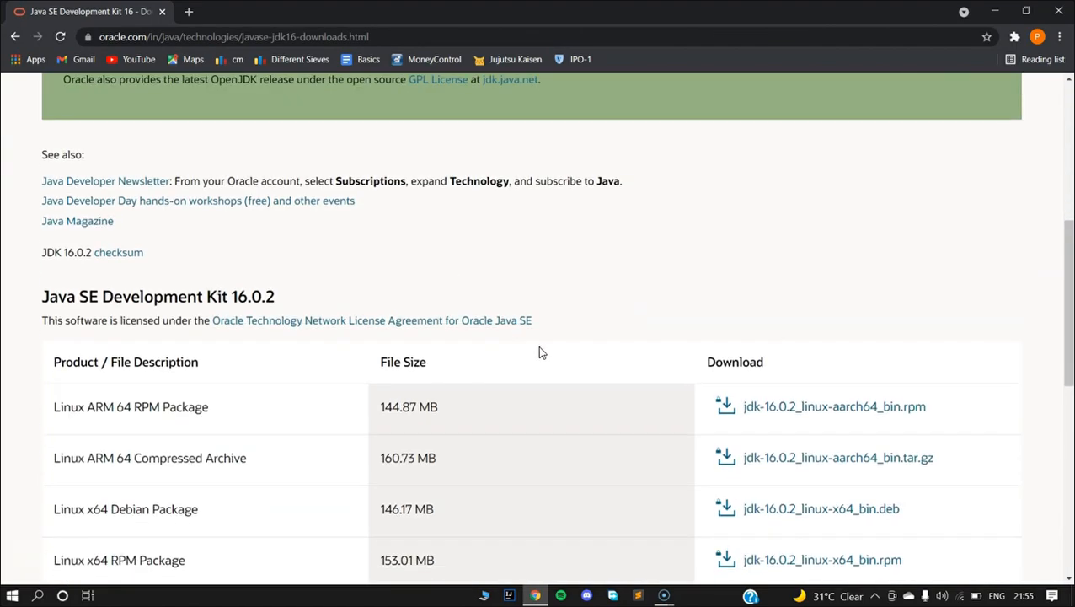
pyautogui.scroll(-3, 523, 350)
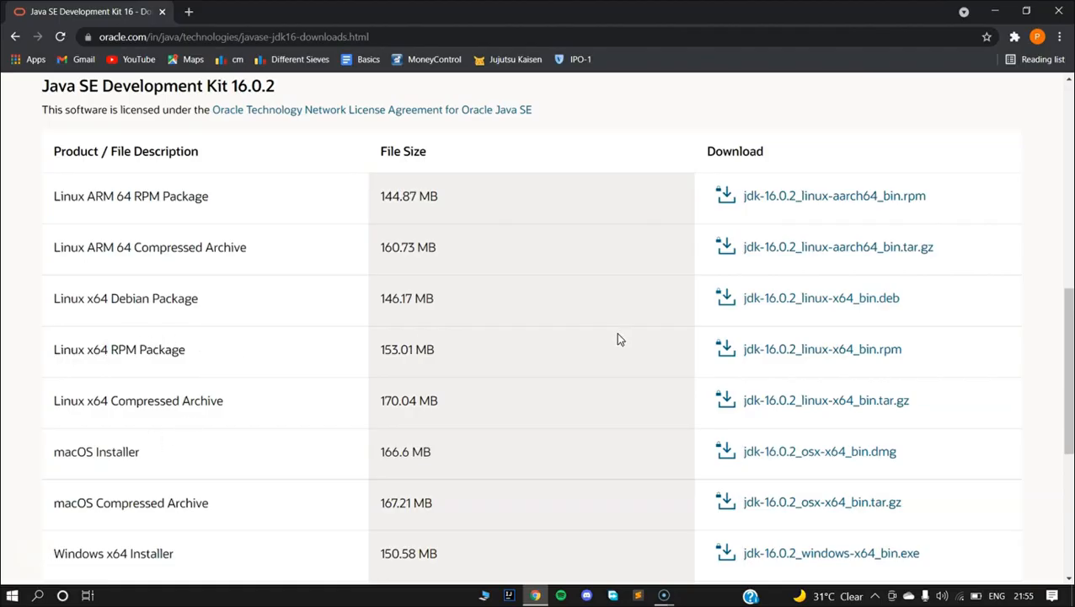
pyautogui.scroll(-4, 620, 338)
pyautogui.scroll(2, 204, 247)
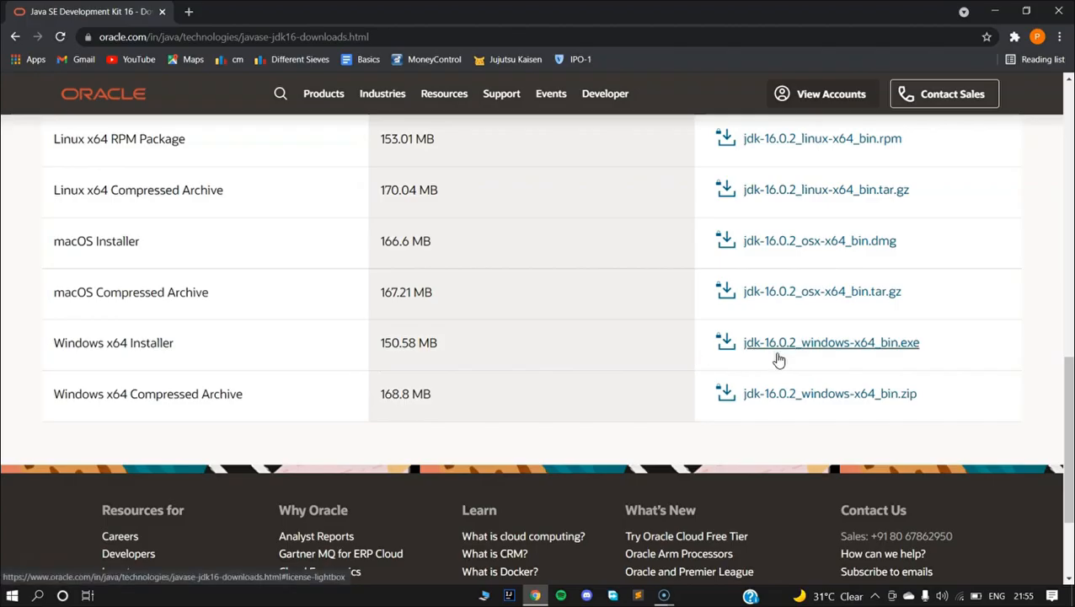
pyautogui.click(779, 360)
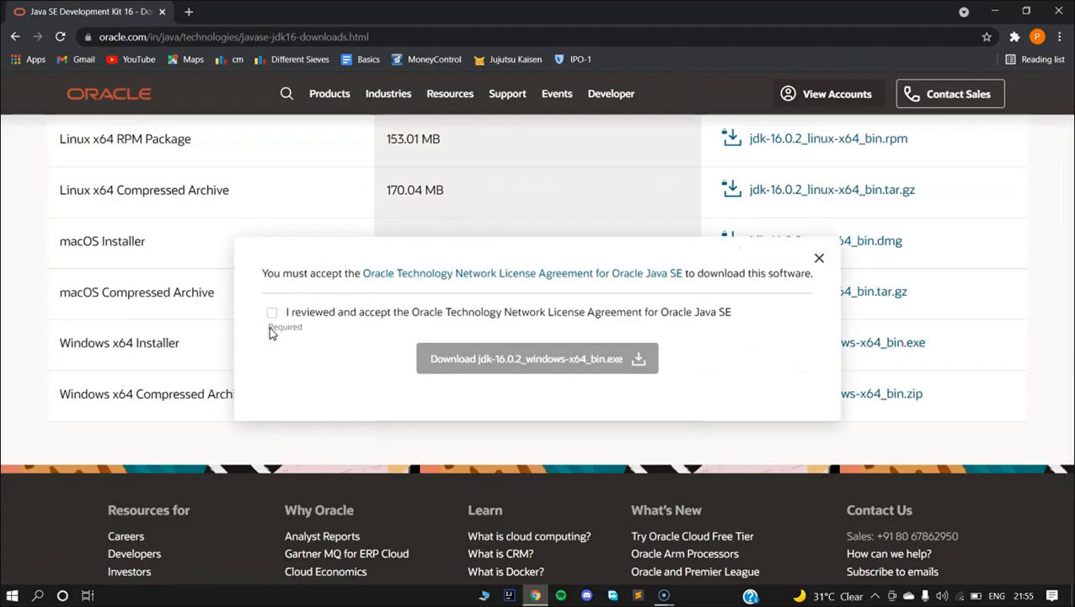
pyautogui.click(272, 314)
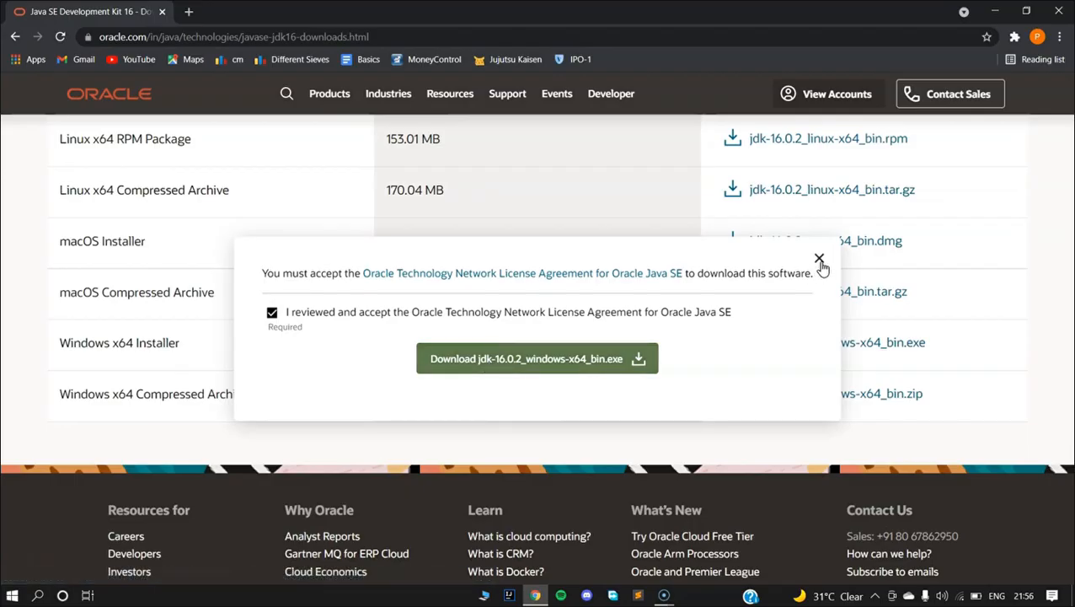
pyautogui.click(819, 259)
pyautogui.click(1059, 11)
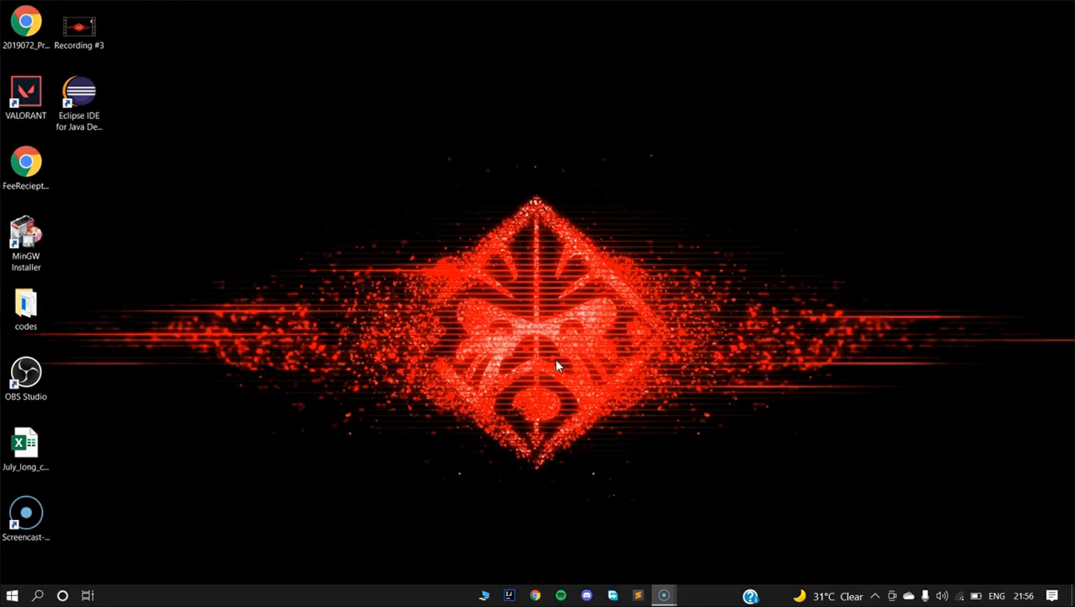
# Search the Downloads folder on Volume 2 (E:) for the jdk installer file.
pyautogui.click(485, 595)
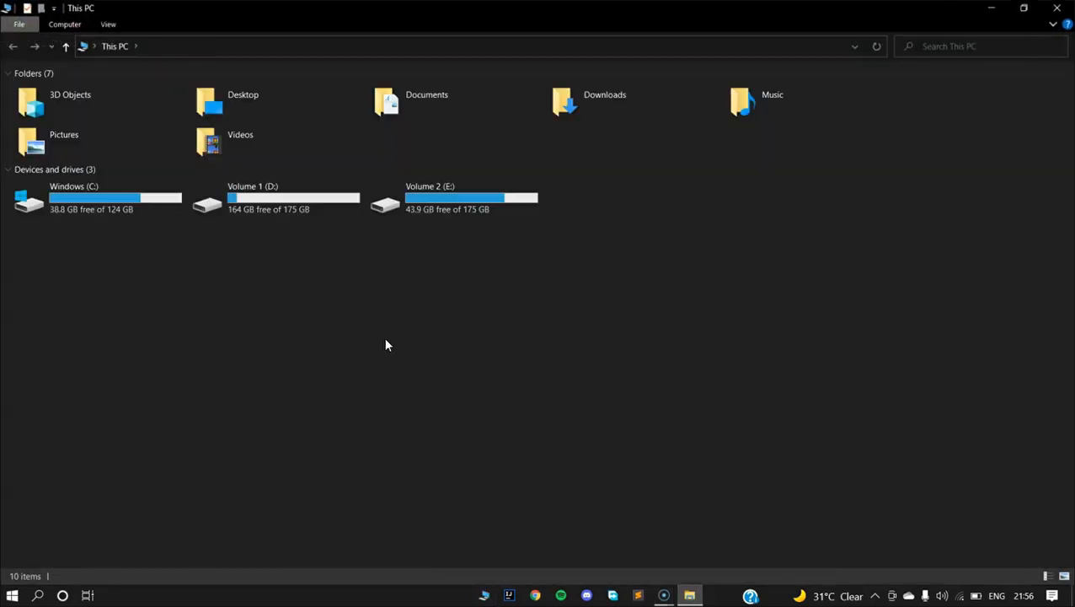
pyautogui.doubleClick(444, 204)
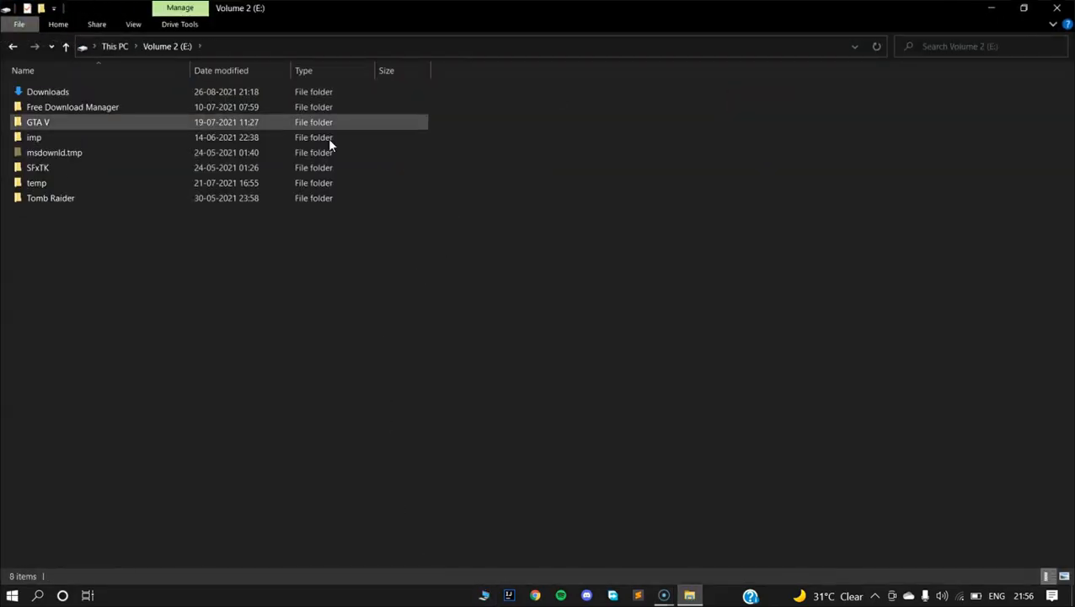
pyautogui.doubleClick(122, 89)
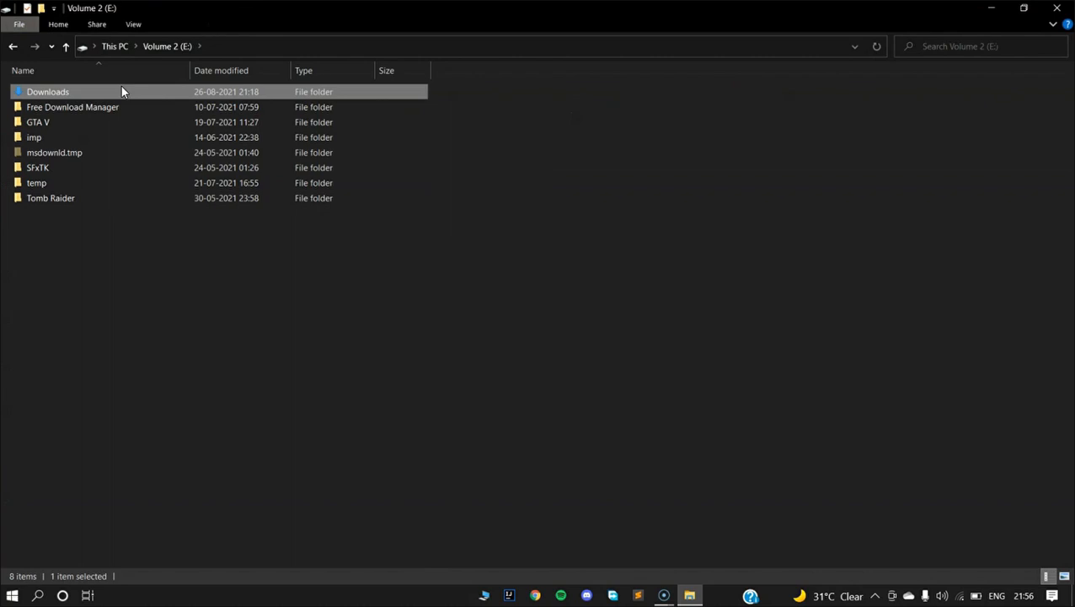
pyautogui.click(930, 48)
pyautogui.write('jok')
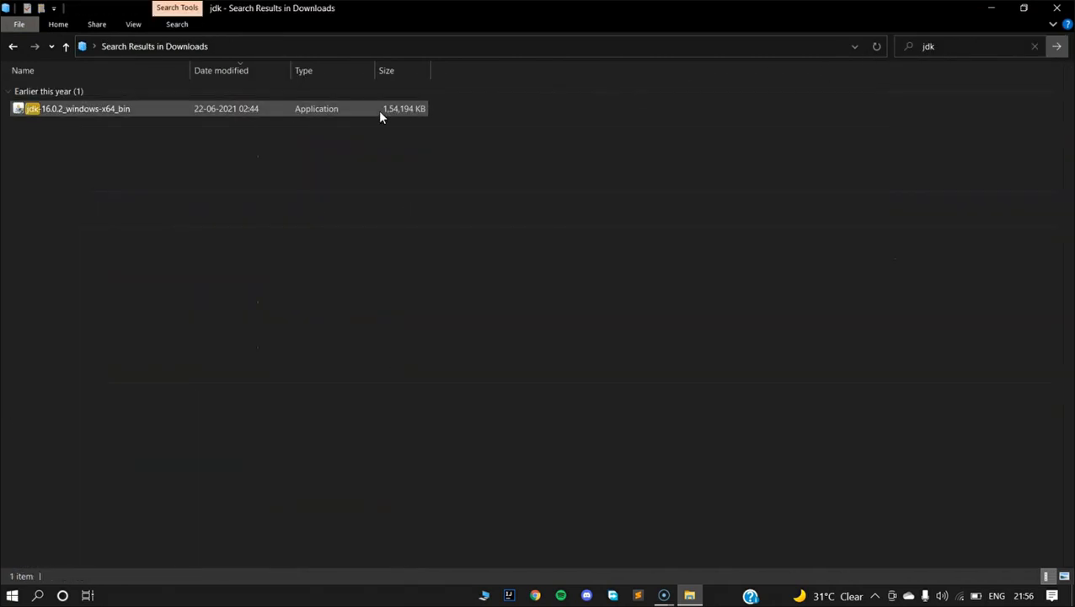
pyautogui.click(378, 111)
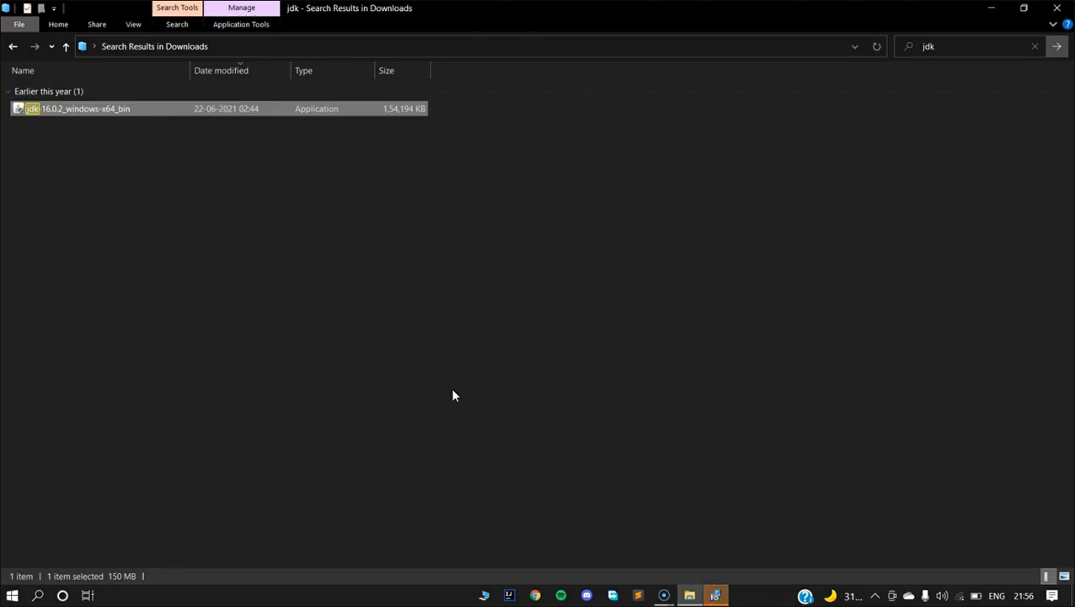
# Run the JDK 16.0.2 setup past its welcome page, then cancel it and close the file window.
pyautogui.click(713, 596)
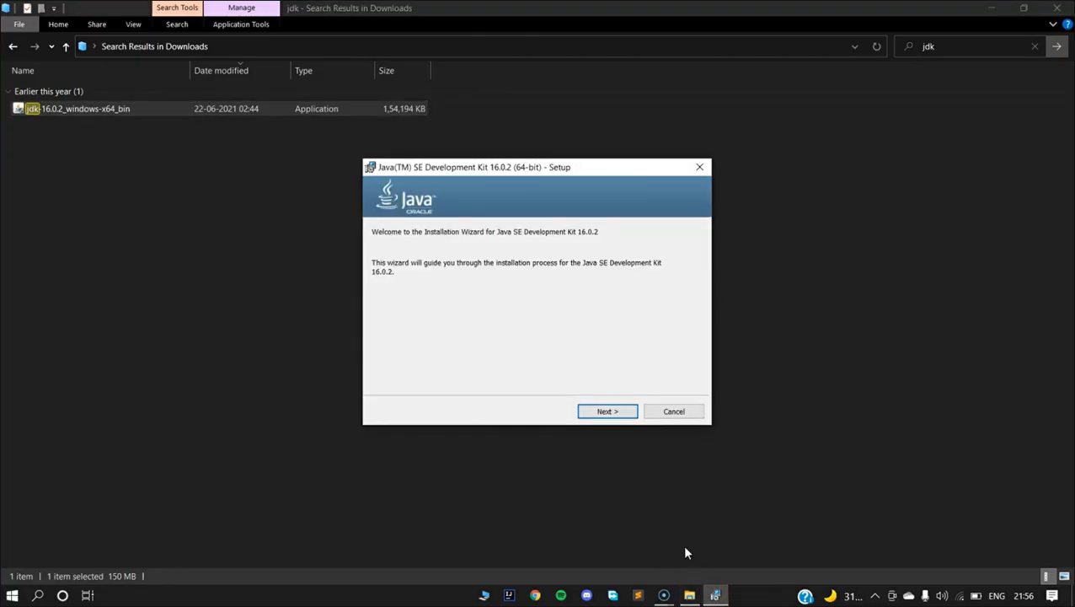
pyautogui.click(607, 411)
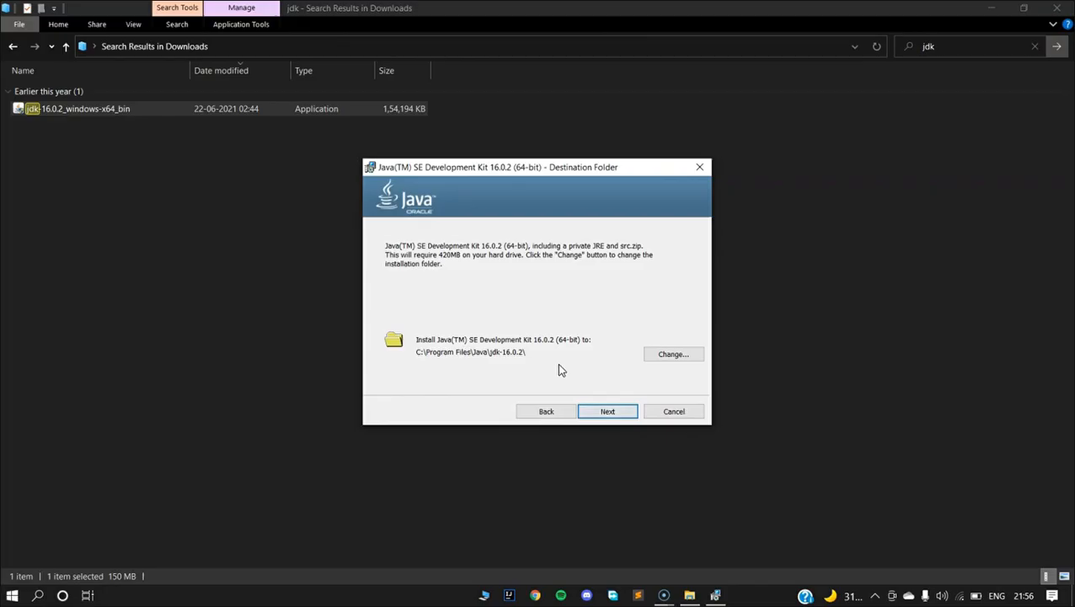
pyautogui.click(697, 169)
pyautogui.click(504, 322)
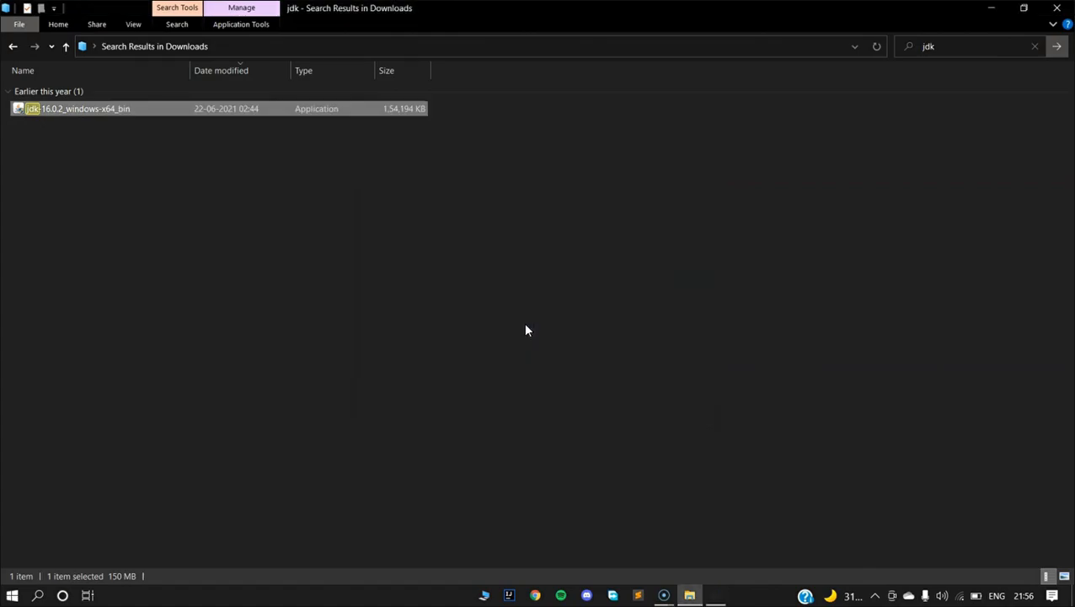
pyautogui.click(1057, 8)
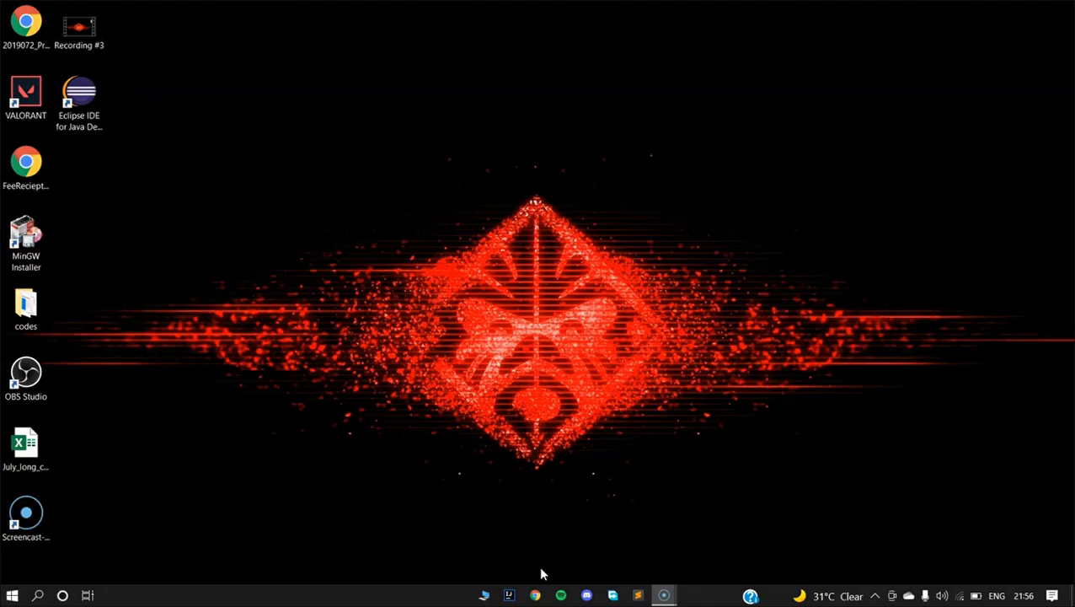
# Search Google for download eclipse java and open the Eclipse IDE for Java Developers result.
pyautogui.click(536, 594)
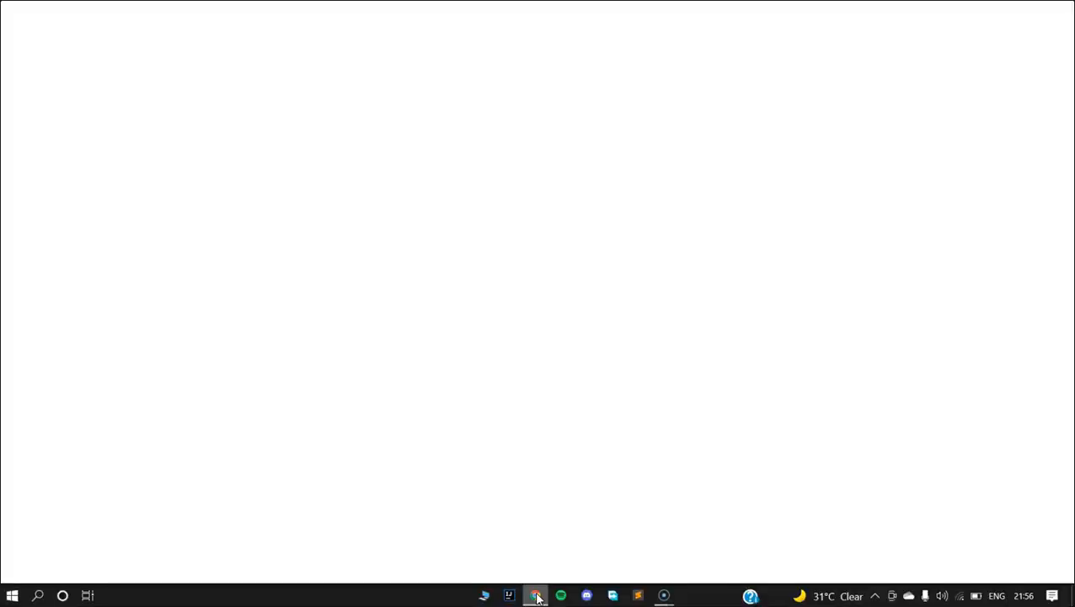
pyautogui.click(224, 29)
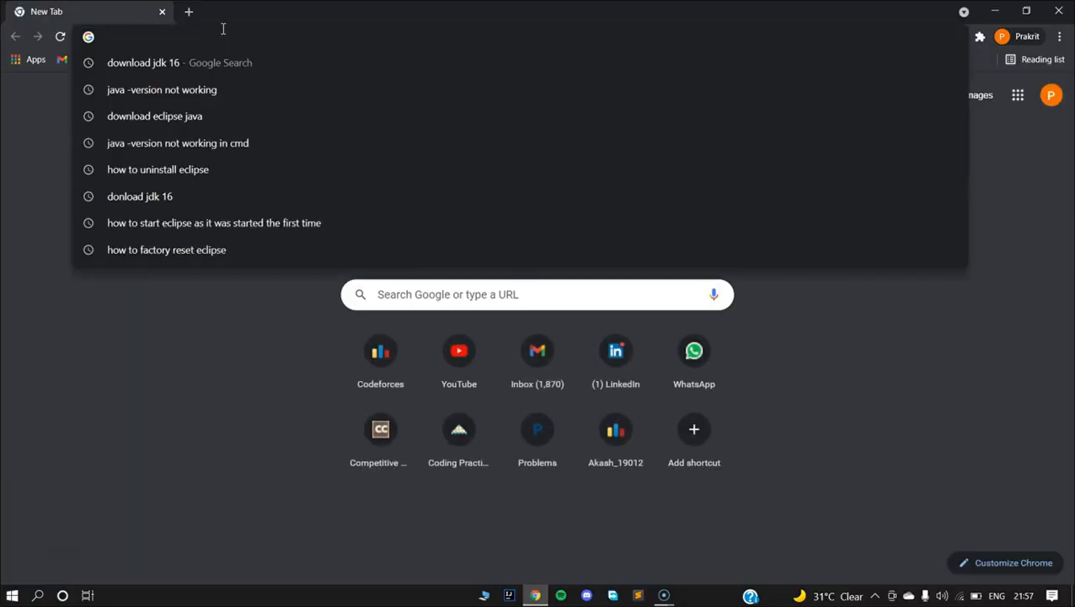
pyautogui.write('download')
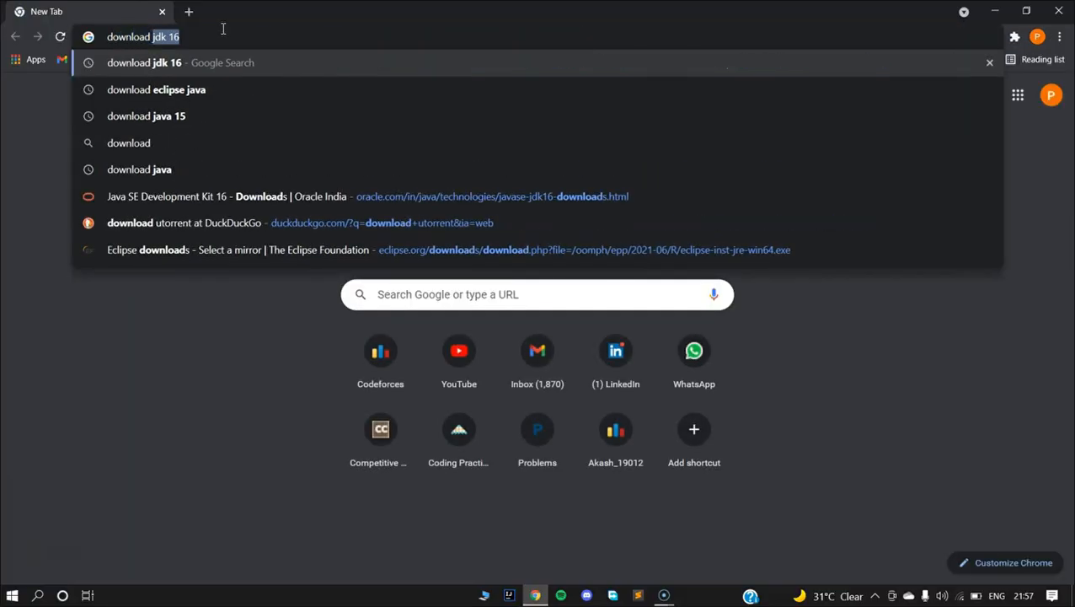
pyautogui.write(' eclips')
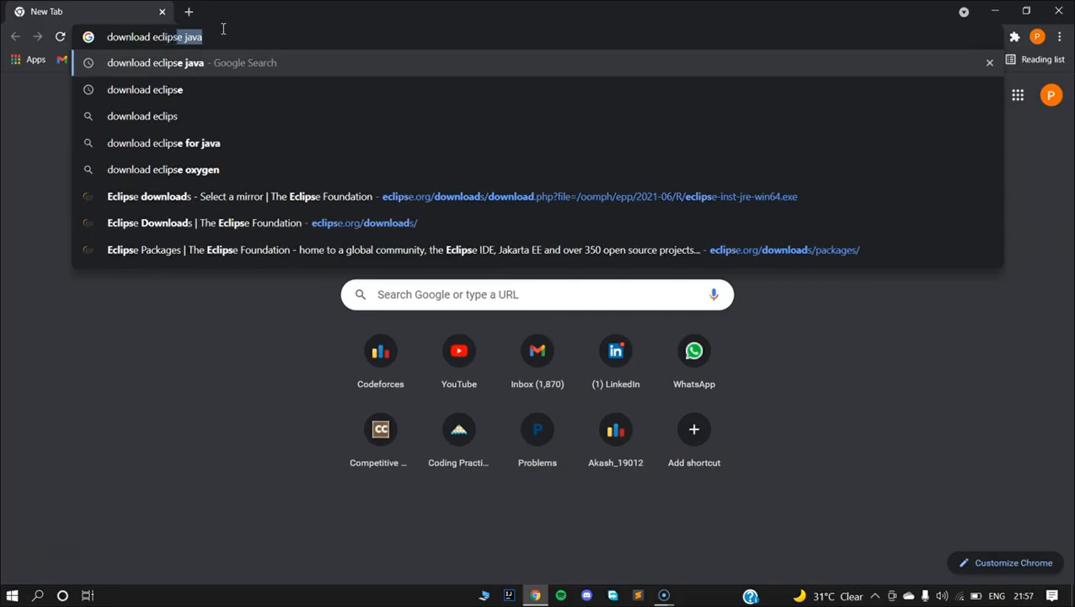
pyautogui.press('Return')
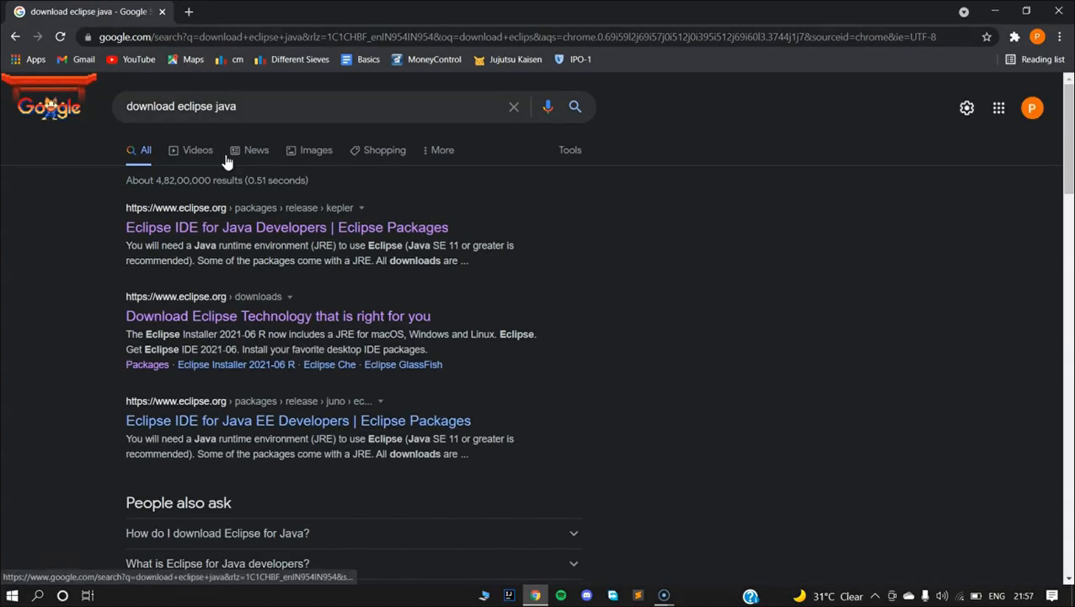
pyautogui.click(229, 228)
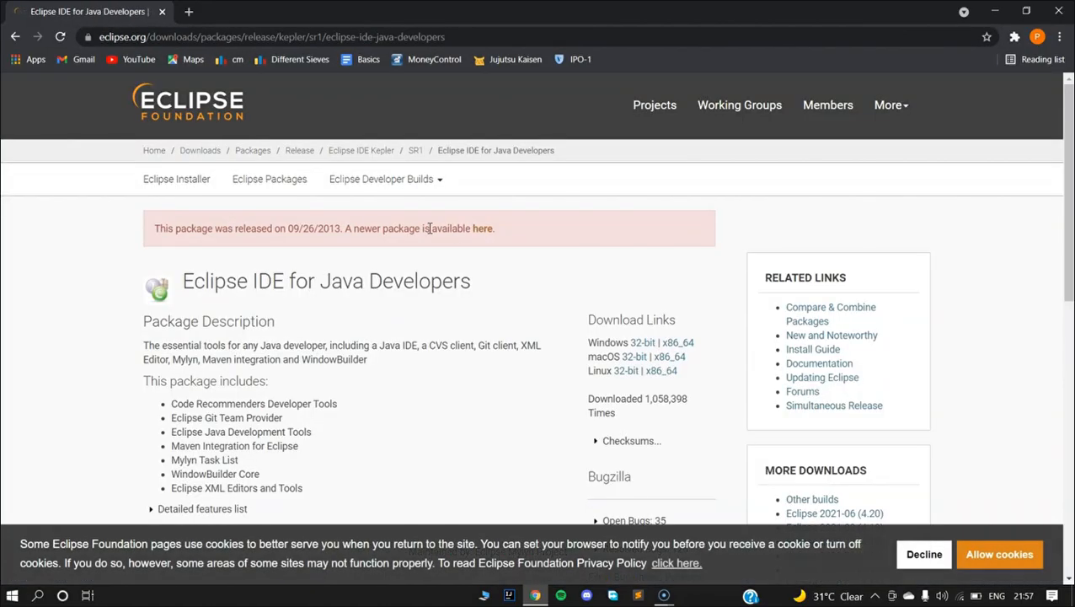
# Download the Eclipse Installer 2021-06 R for Windows x86_64 from the newer packages page.
pyautogui.click(482, 230)
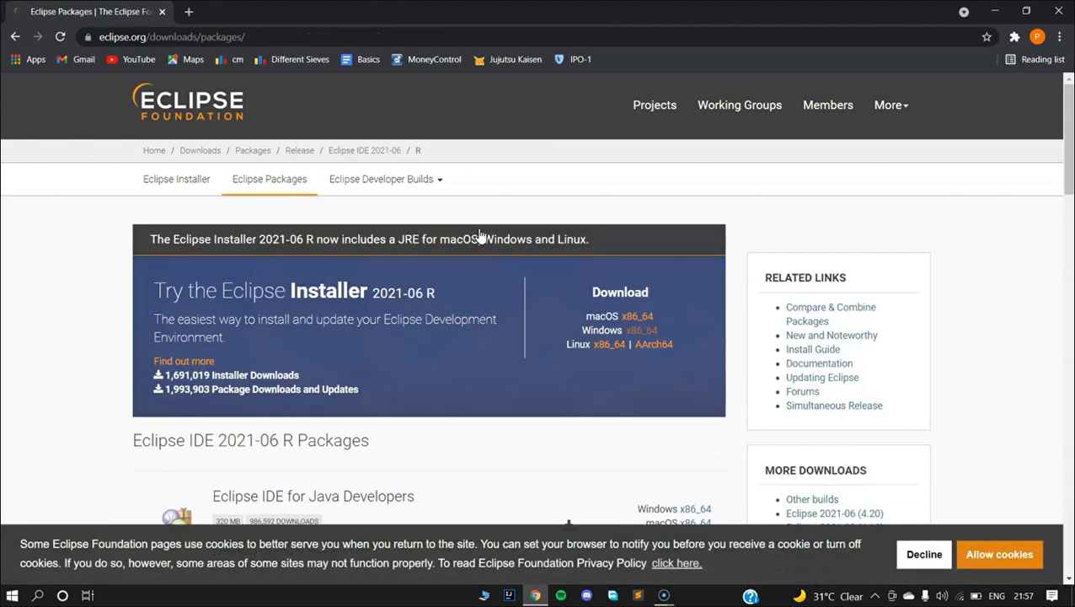
pyautogui.click(647, 332)
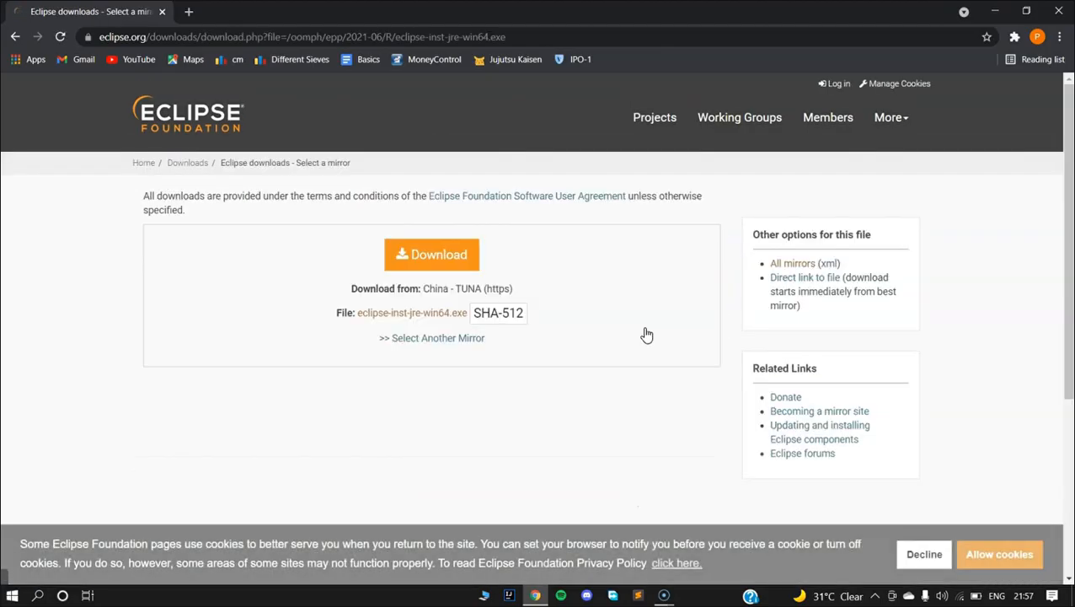
pyautogui.click(439, 255)
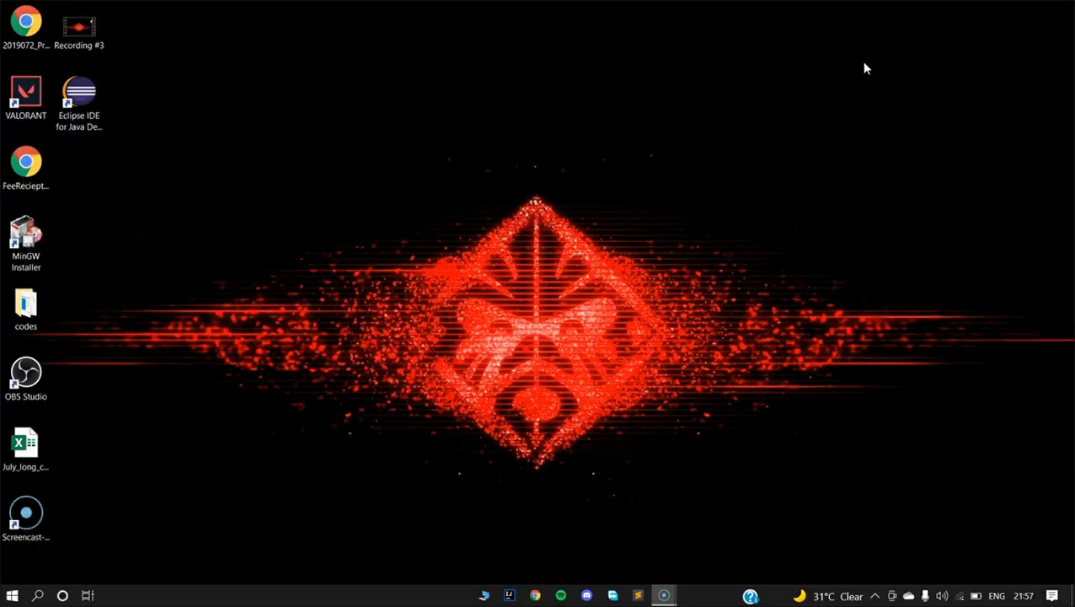
# Search the Downloads folder on Volume 2 (E:) for the eclipse installer file.
pyautogui.click(484, 595)
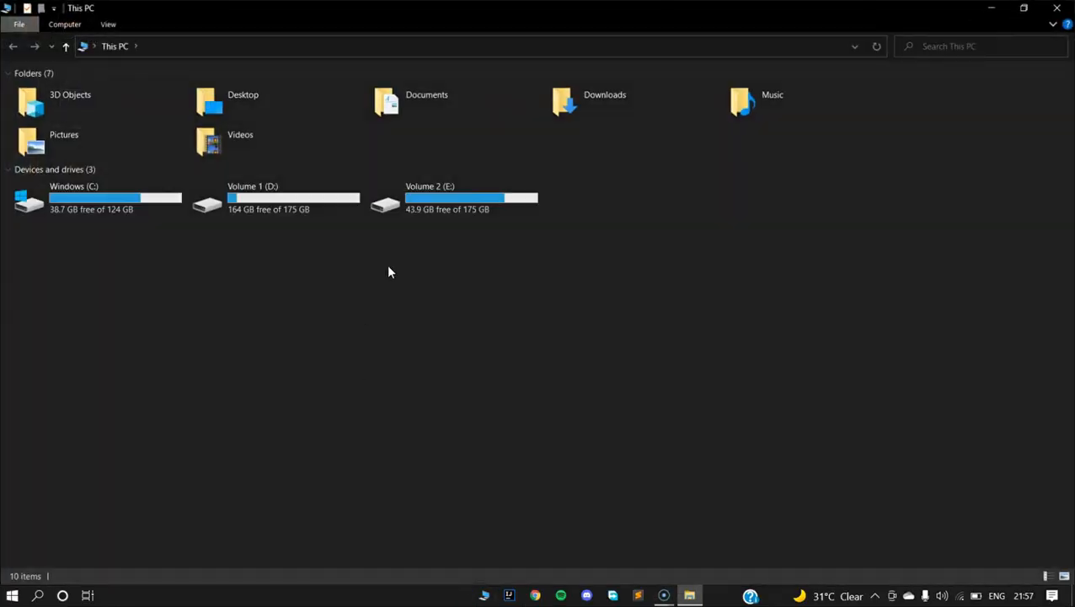
pyautogui.doubleClick(448, 210)
pyautogui.doubleClick(203, 90)
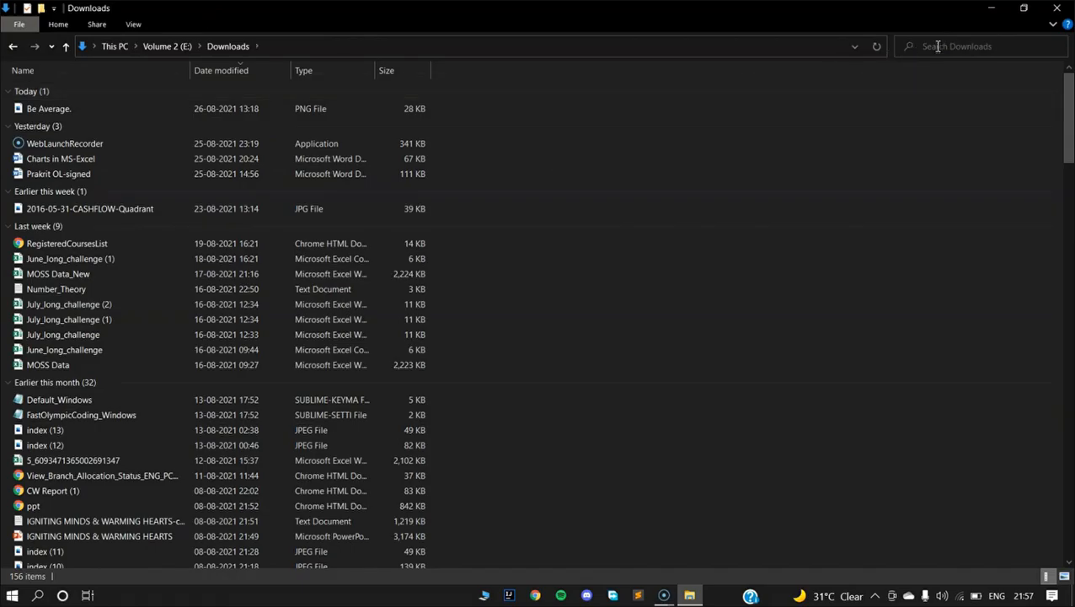
pyautogui.click(938, 47)
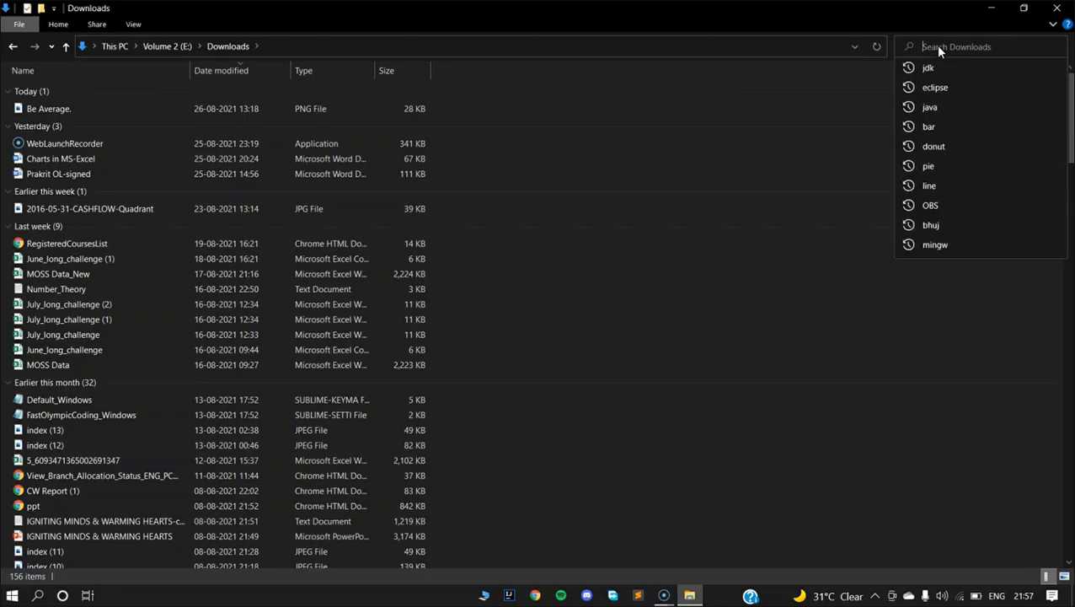
pyautogui.write('eclipse')
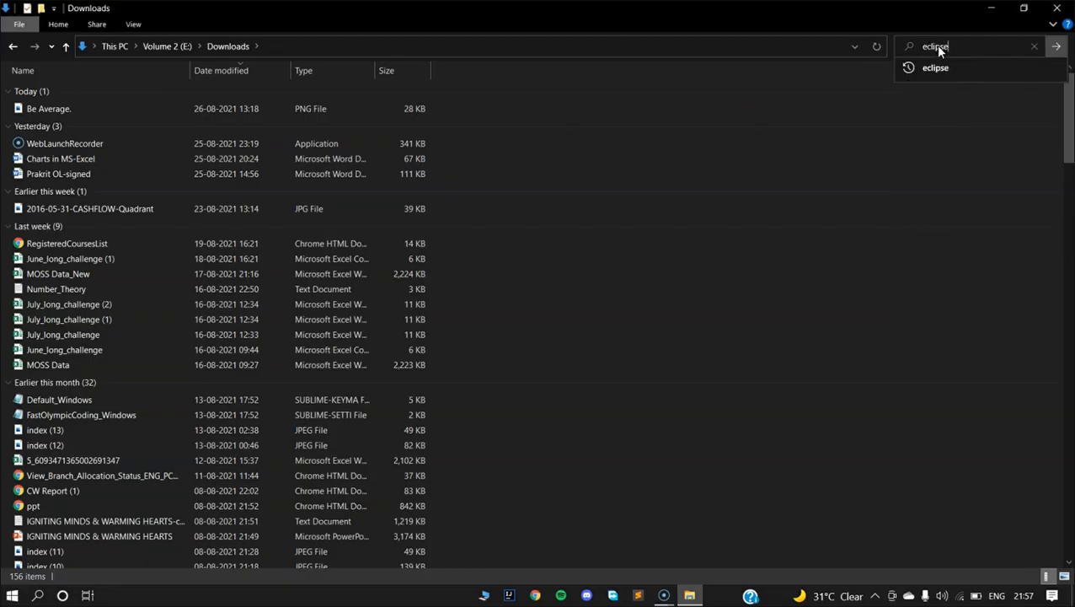
pyautogui.press('Return')
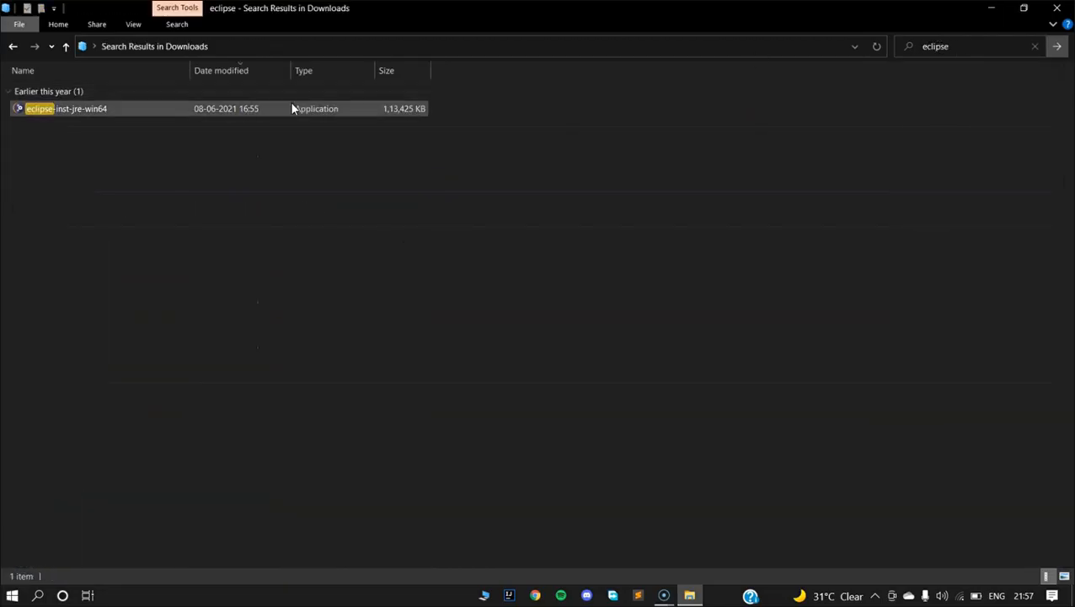
# Run the eclipse-inst-jre-win64 installer and choose the Eclipse IDE for Java Developers package.
pyautogui.doubleClick(295, 109)
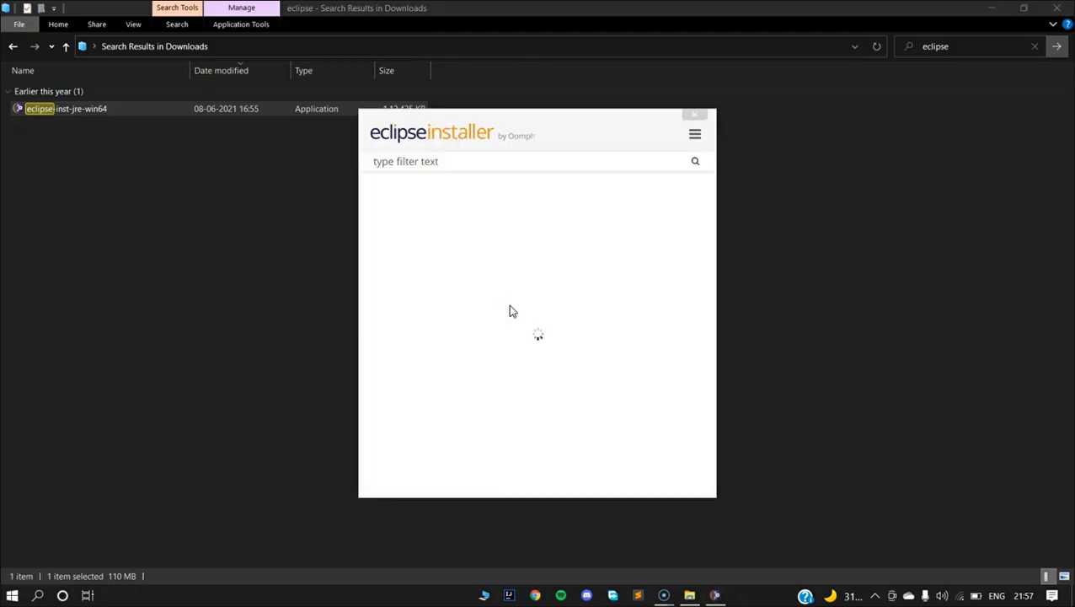
pyautogui.scroll(-3, 514, 404)
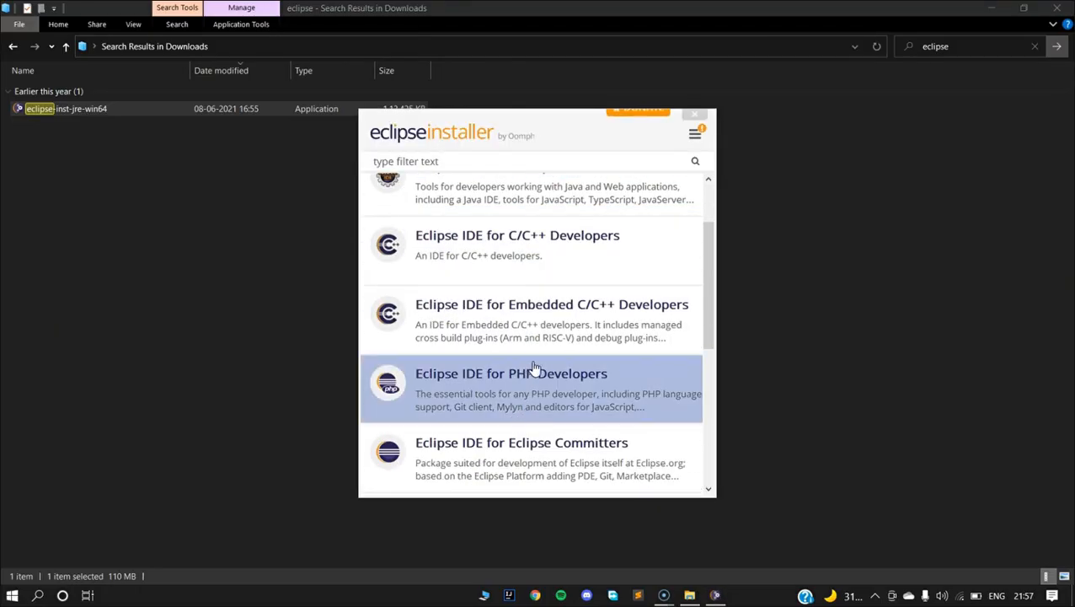
pyautogui.scroll(-2, 536, 396)
pyautogui.scroll(-2, 542, 404)
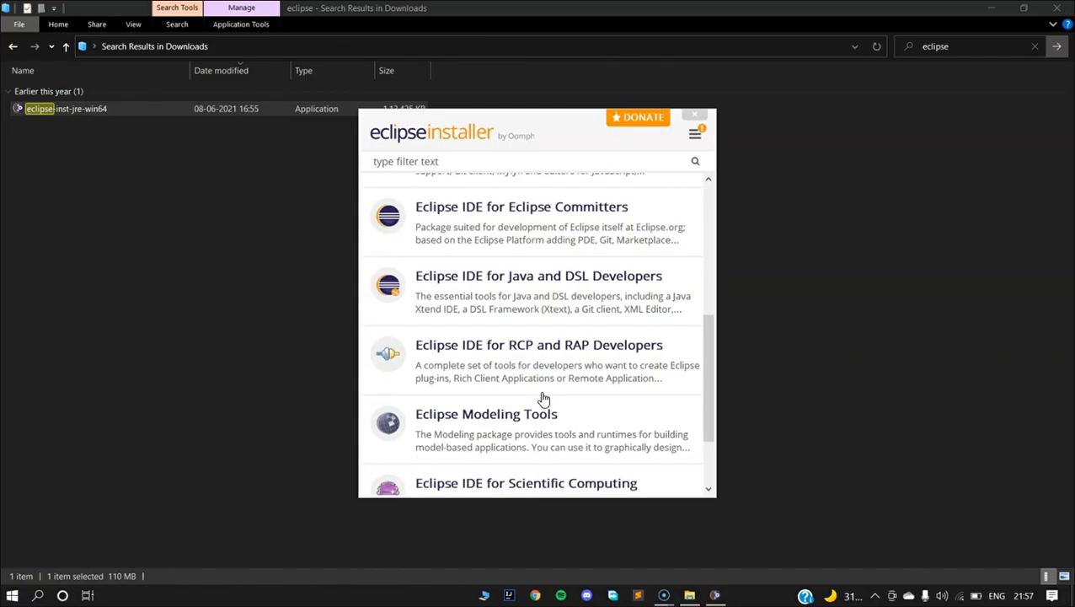
pyautogui.scroll(3, 544, 400)
pyautogui.scroll(3, 543, 399)
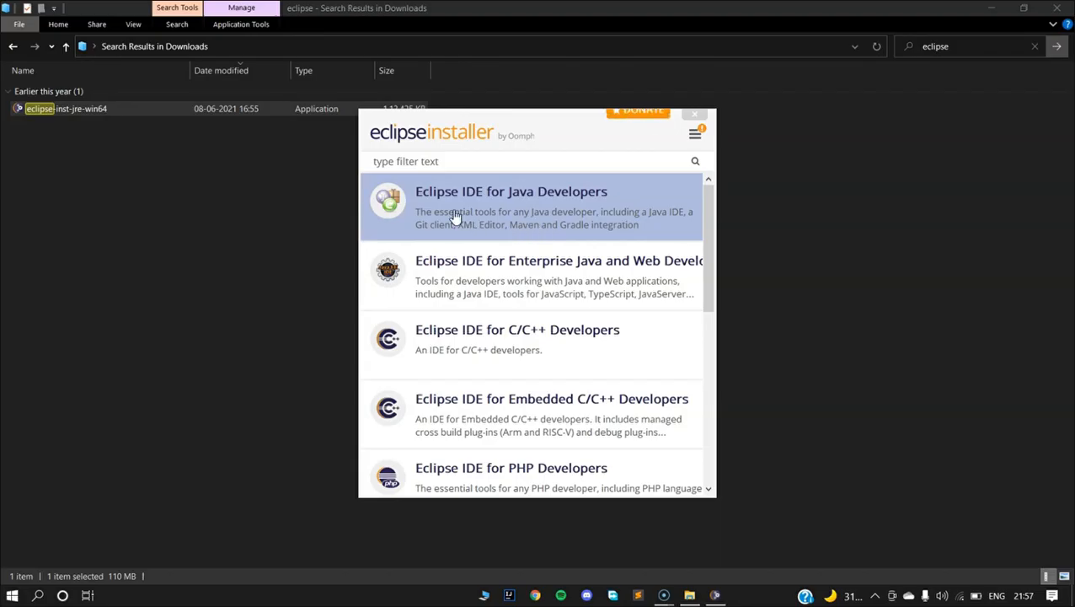
pyautogui.click(532, 195)
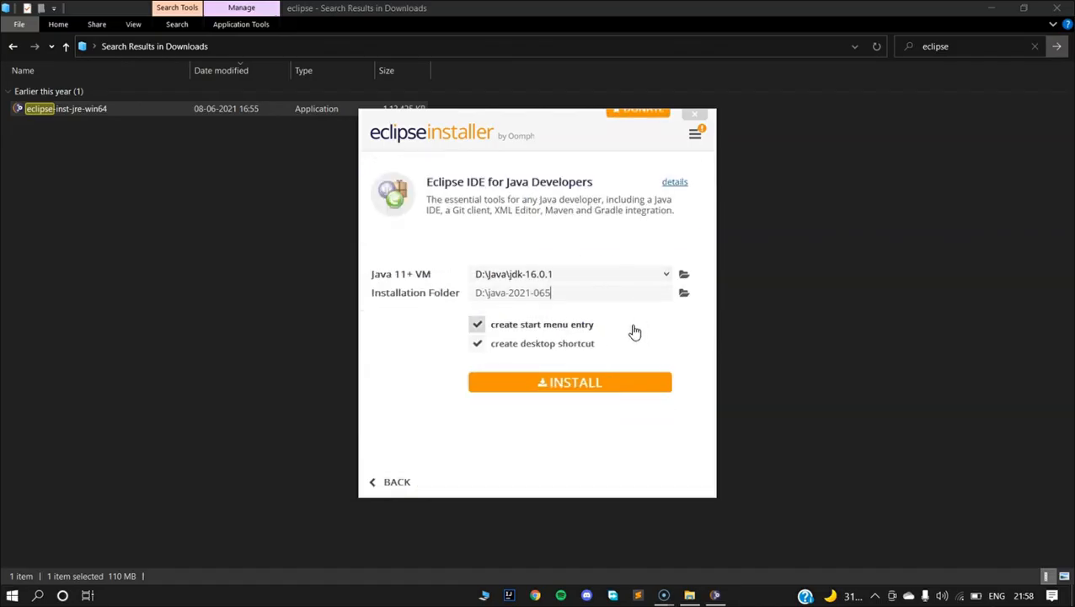
# Install Eclipse with the D:\Java\jdk-16.0.1 VM into D:\java-2021-065, then launch it.
pyautogui.click(666, 292)
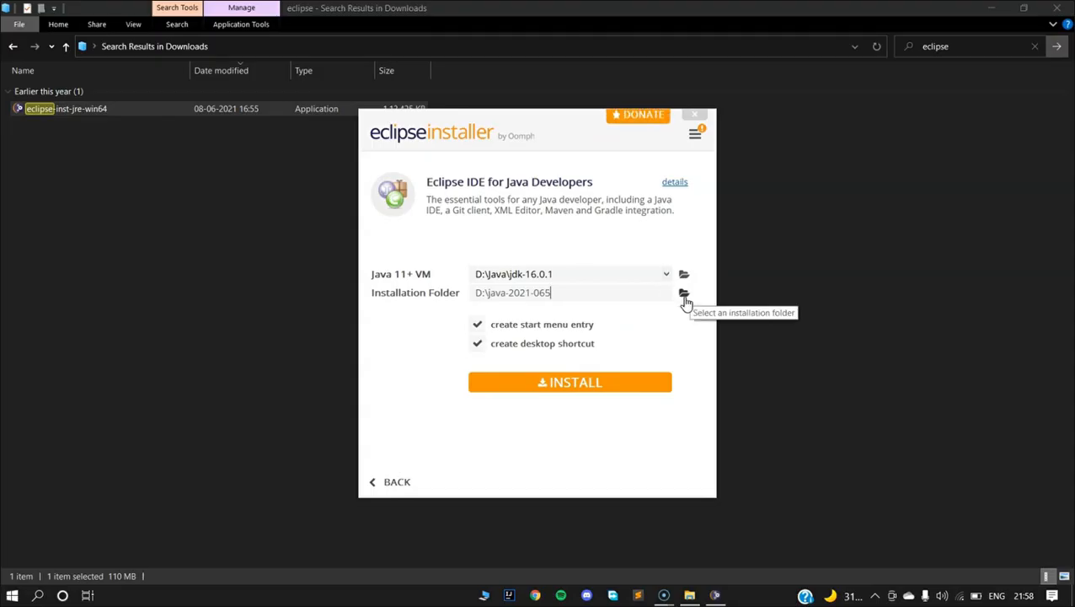
pyautogui.click(597, 389)
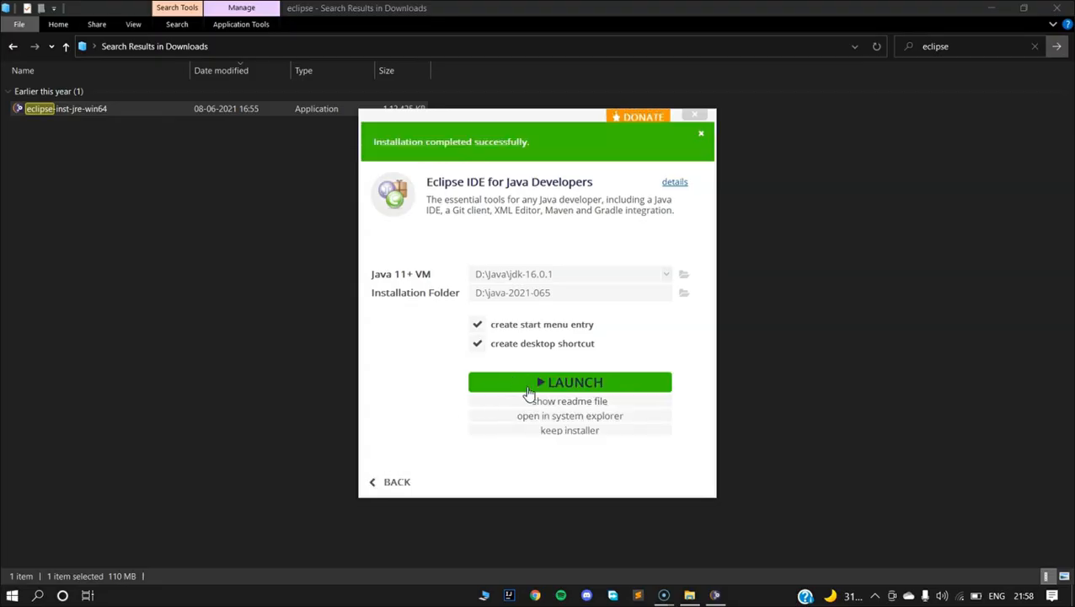
pyautogui.click(532, 386)
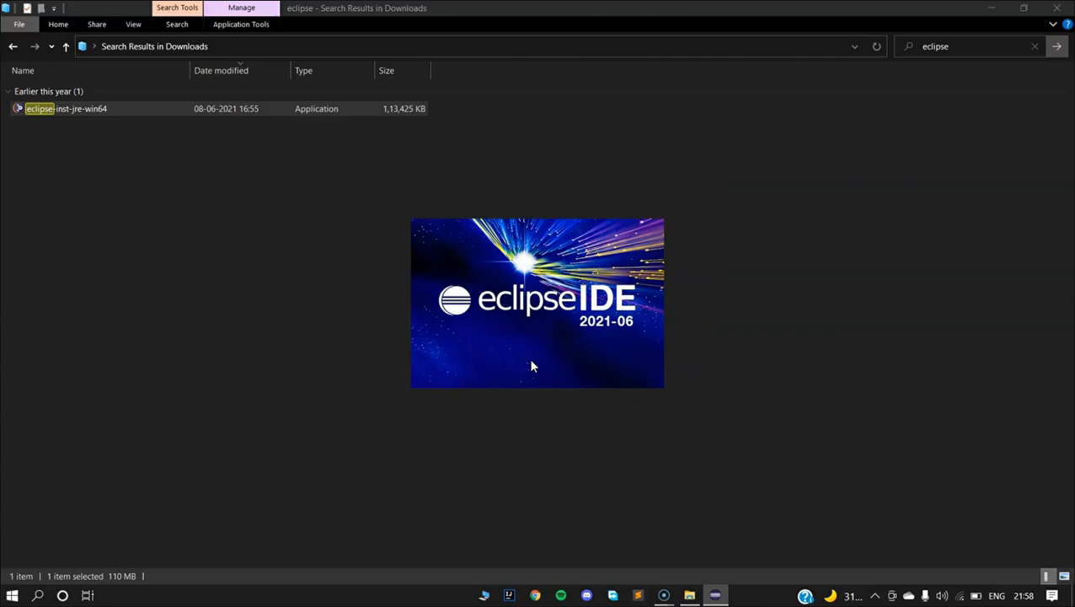
# Browse to the D:\Java\jdk-16.0.1\bin folder and select its path in the address bar.
pyautogui.click(13, 46)
pyautogui.click(12, 47)
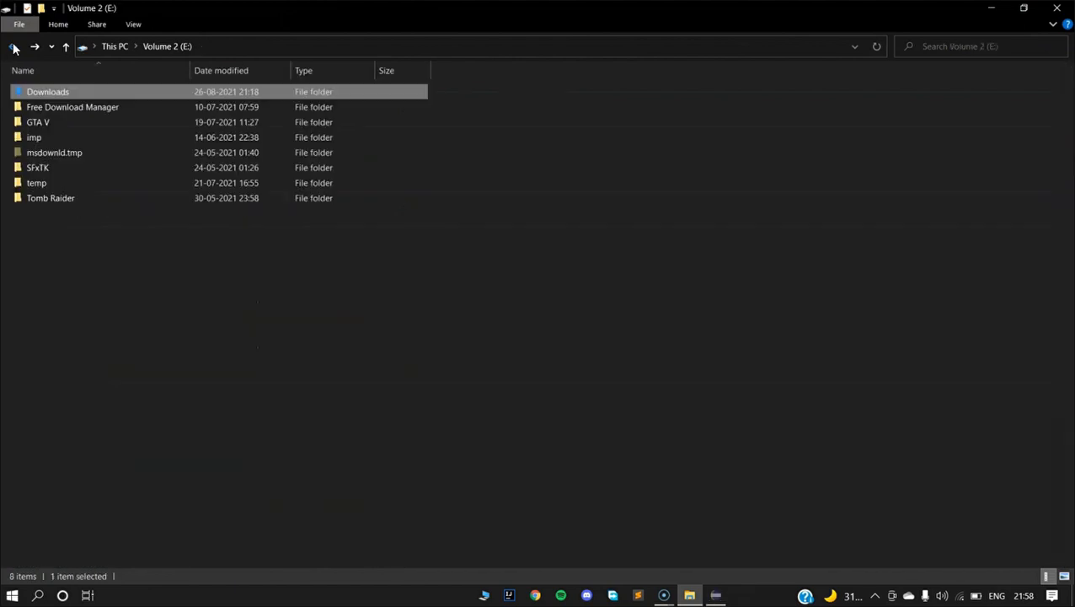
pyautogui.click(12, 46)
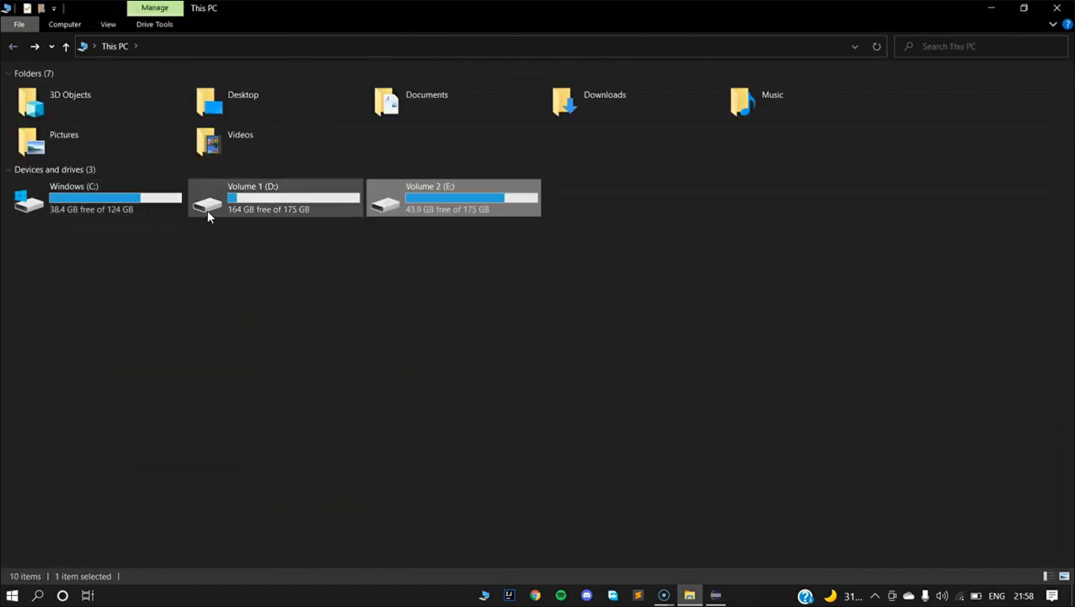
pyautogui.click(239, 210)
pyautogui.doubleClick(239, 211)
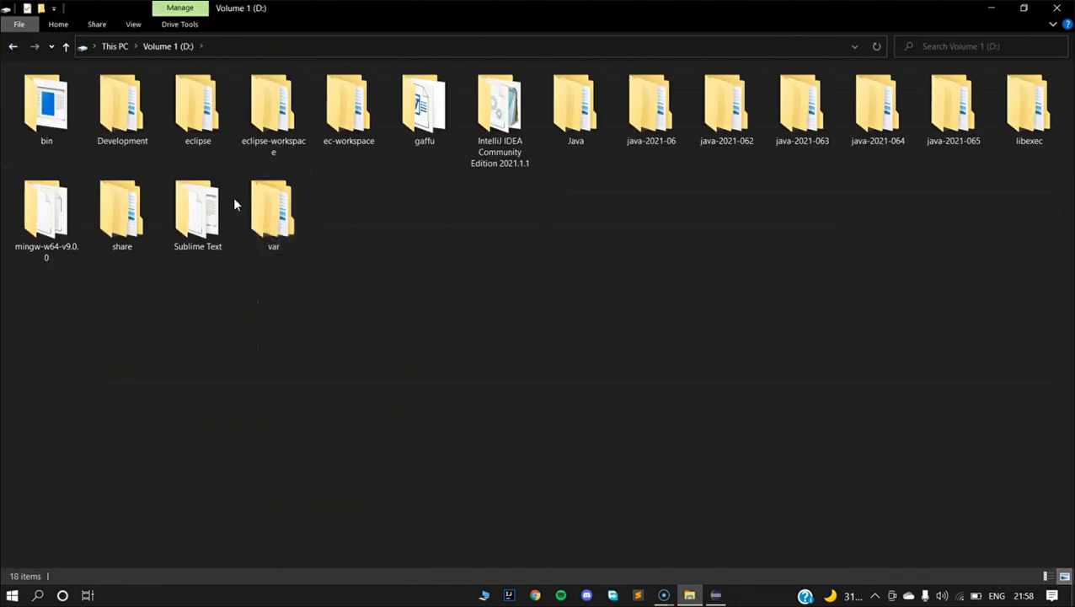
pyautogui.doubleClick(603, 118)
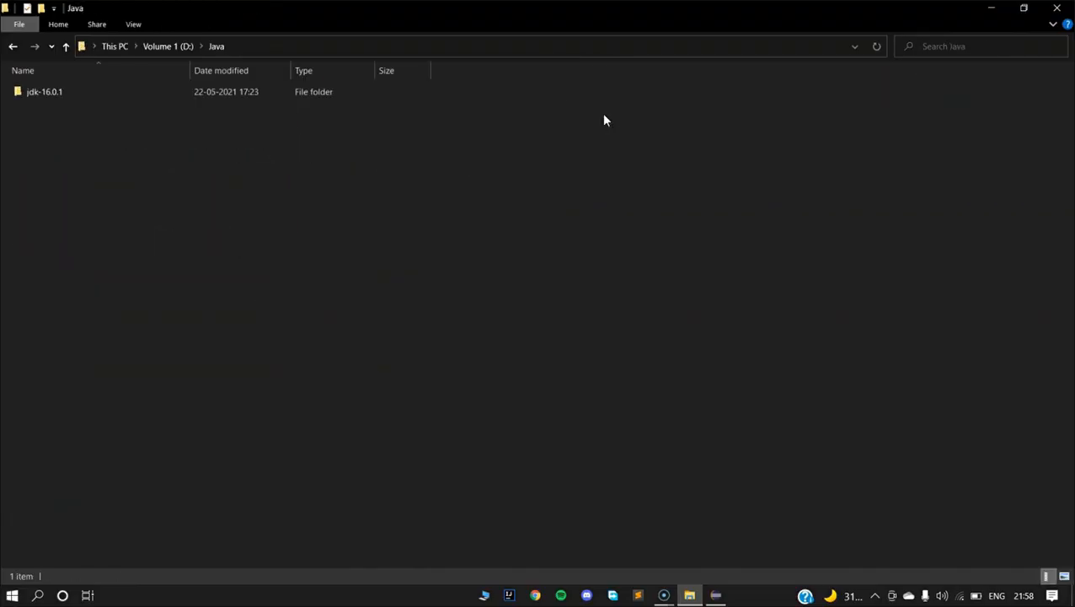
pyautogui.doubleClick(121, 89)
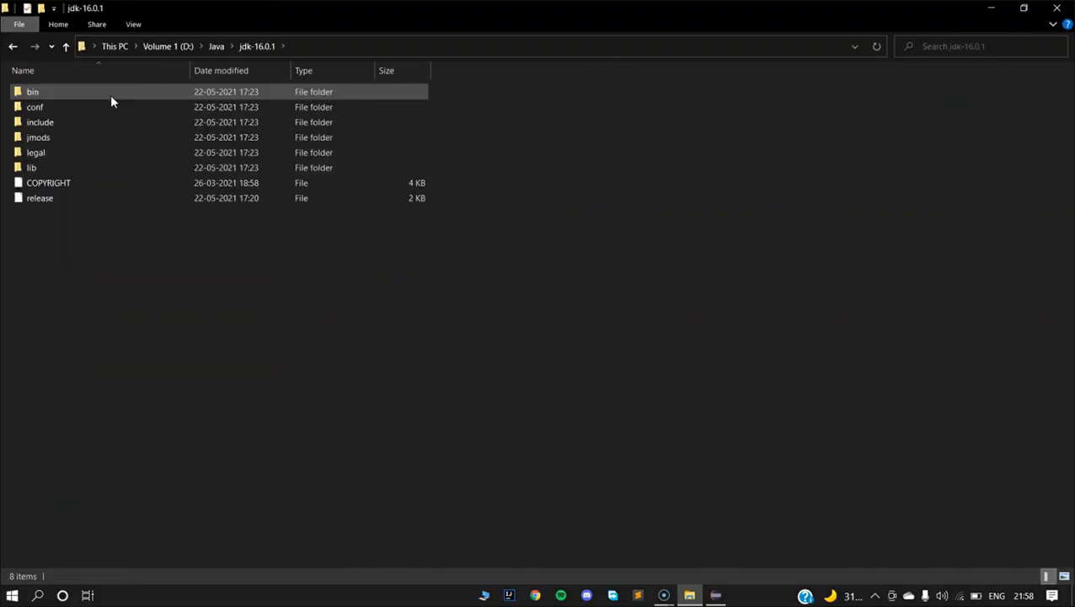
pyautogui.doubleClick(116, 85)
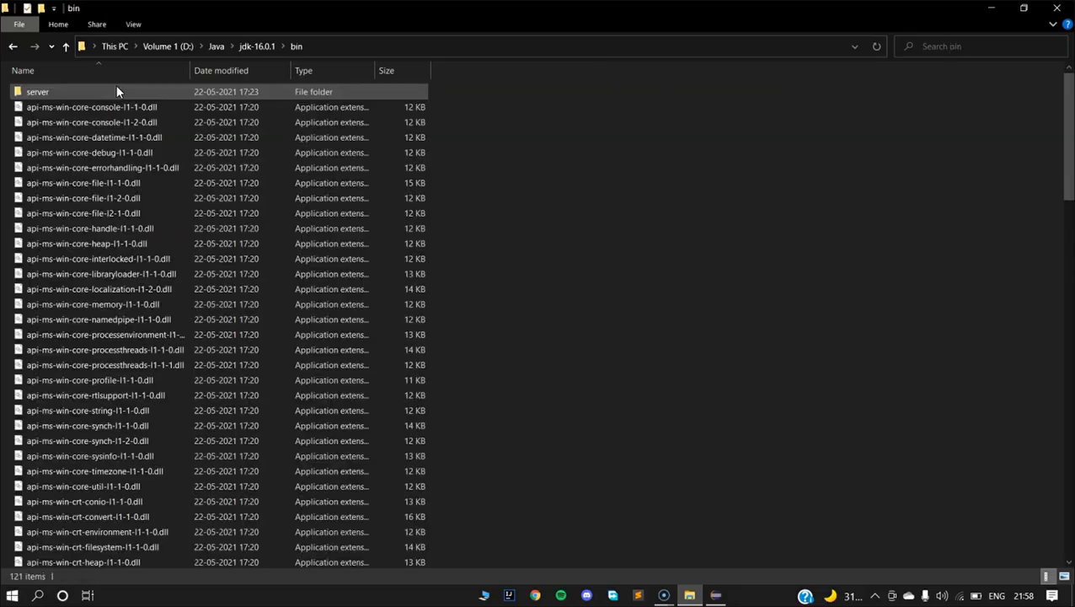
pyautogui.click(342, 50)
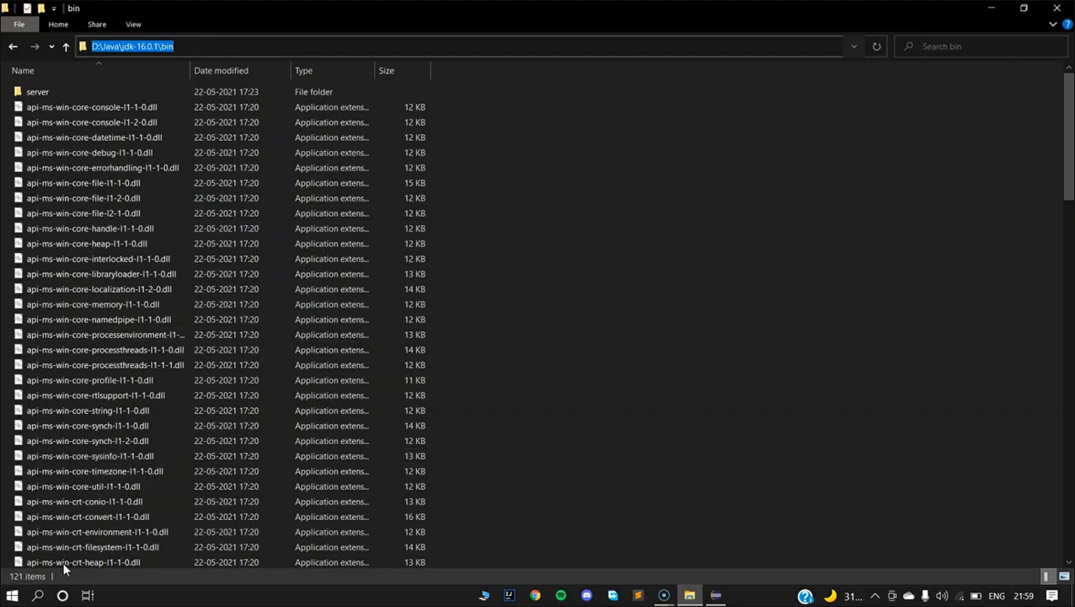
# Open Edit the system environment variables and its Environment Variables dialog.
pyautogui.click(37, 595)
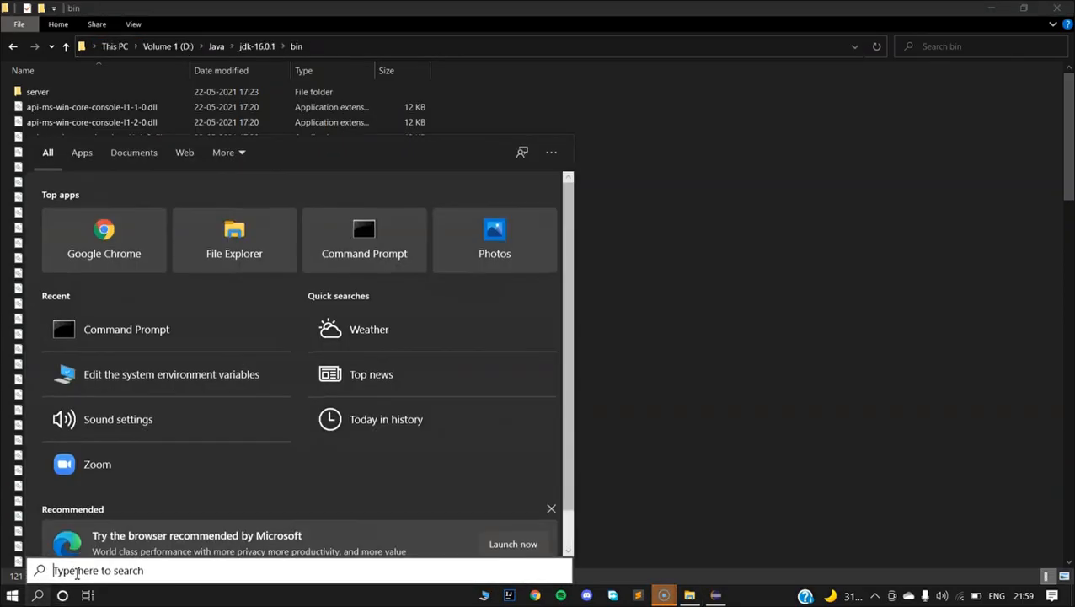
pyautogui.write('enviro')
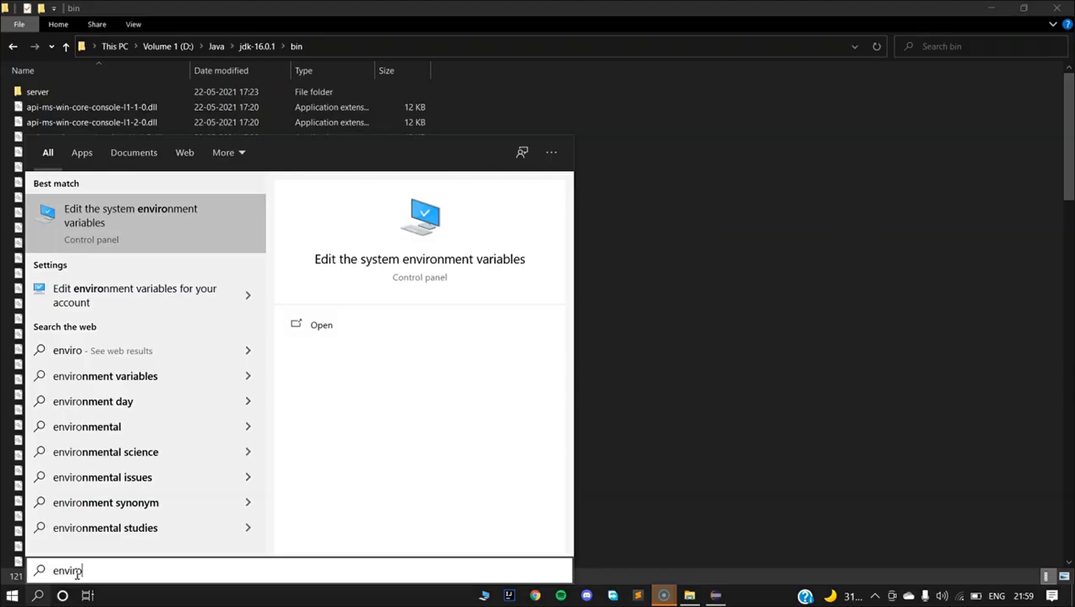
pyautogui.press('Return')
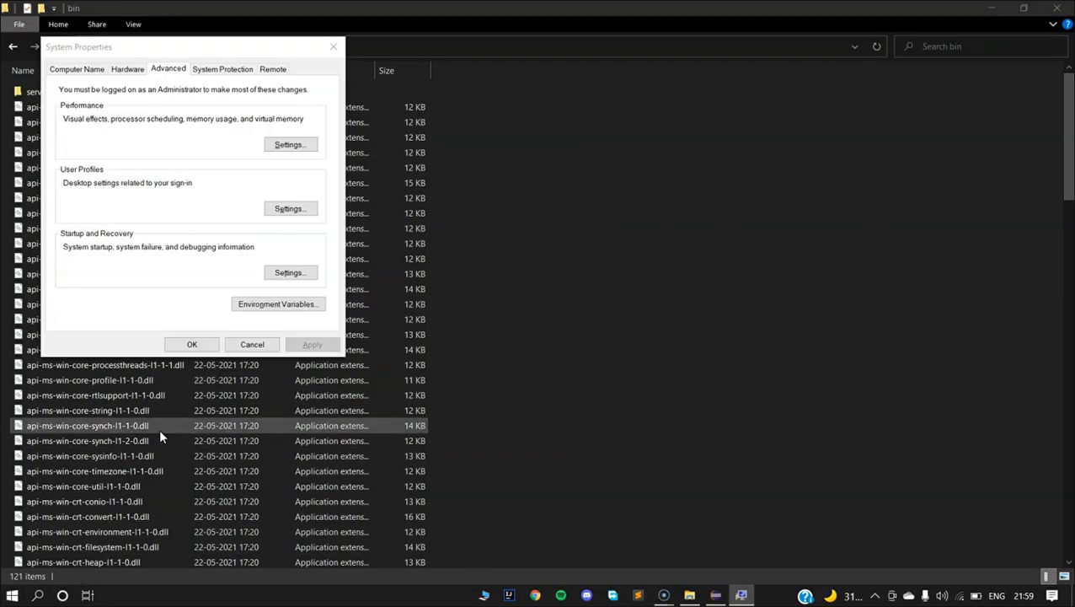
pyautogui.click(250, 308)
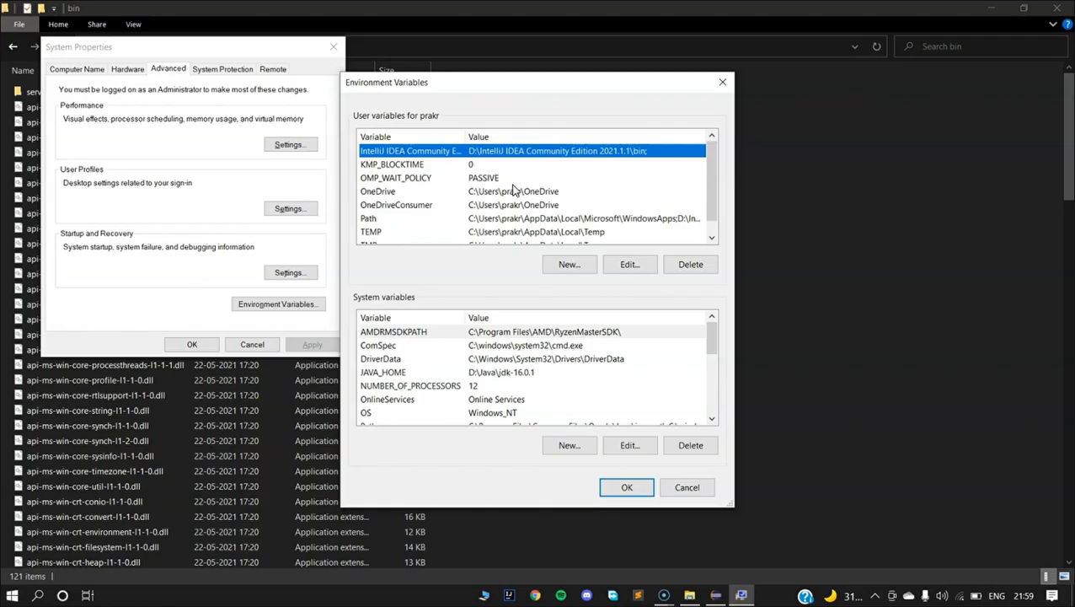
pyautogui.click(399, 220)
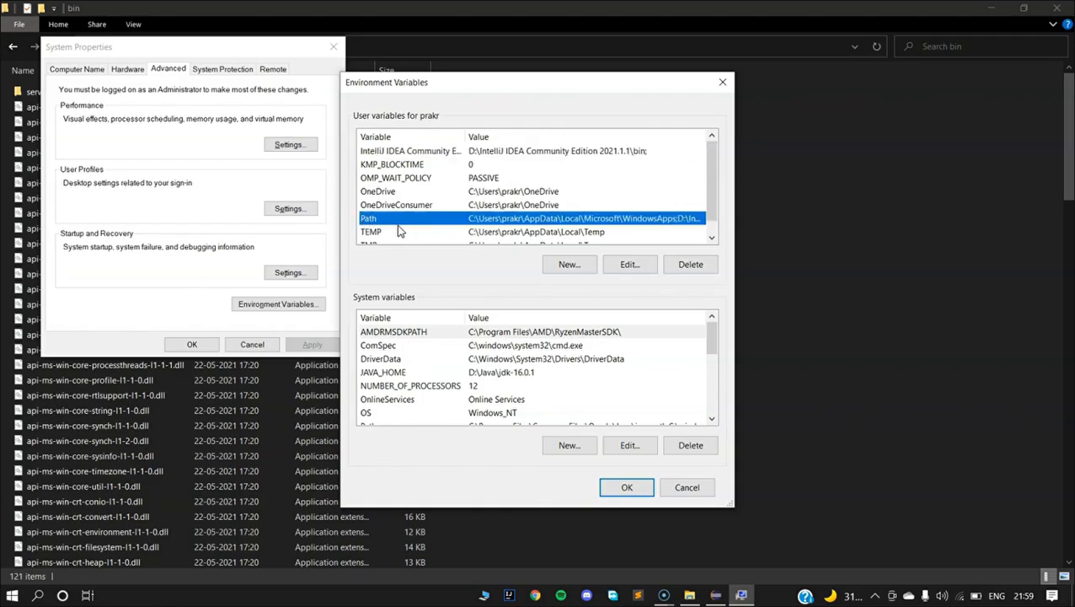
pyautogui.click(569, 263)
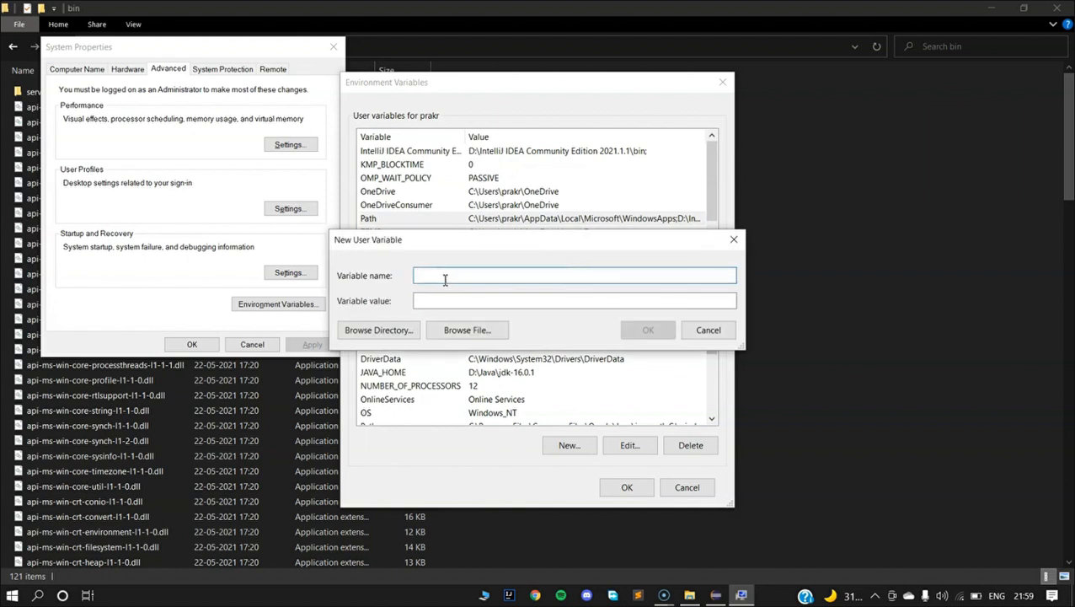
pyautogui.click(734, 239)
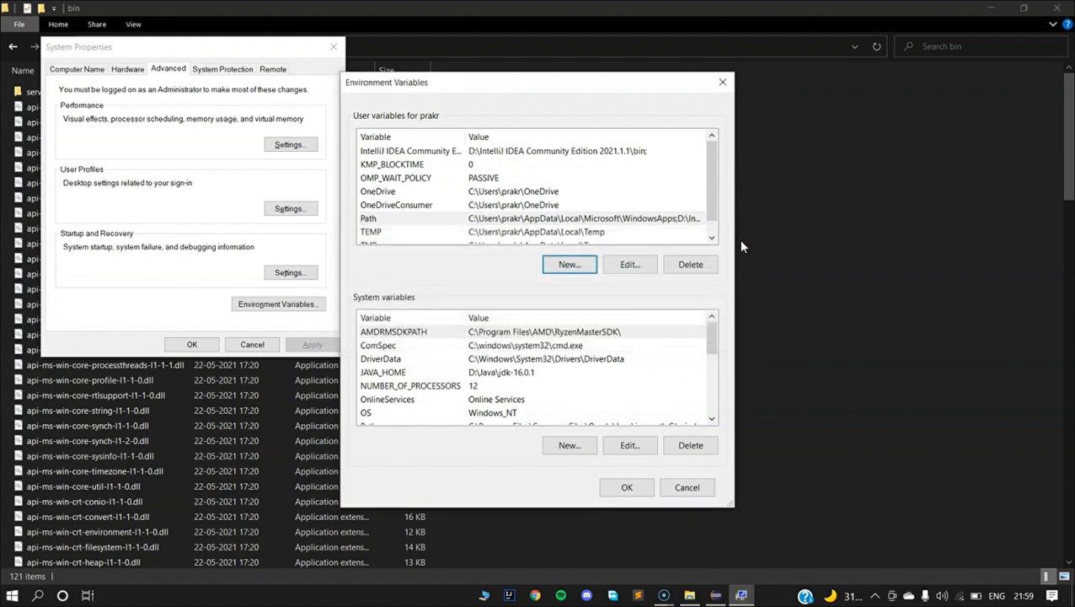
# Open the user Path variable for editing and review its entries.
pyautogui.click(614, 221)
pyautogui.click(622, 266)
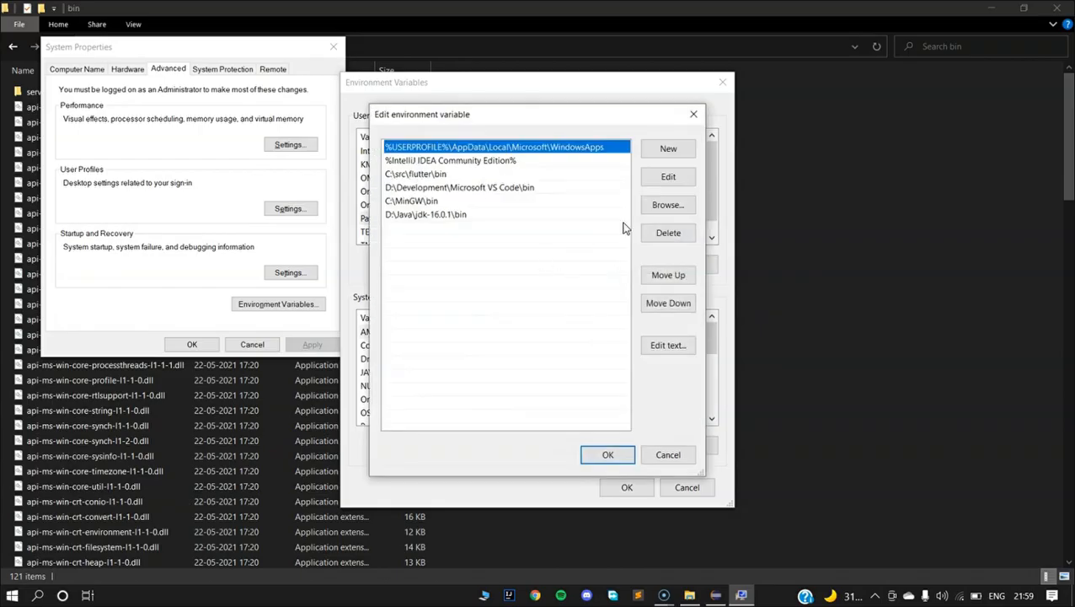
pyautogui.click(672, 153)
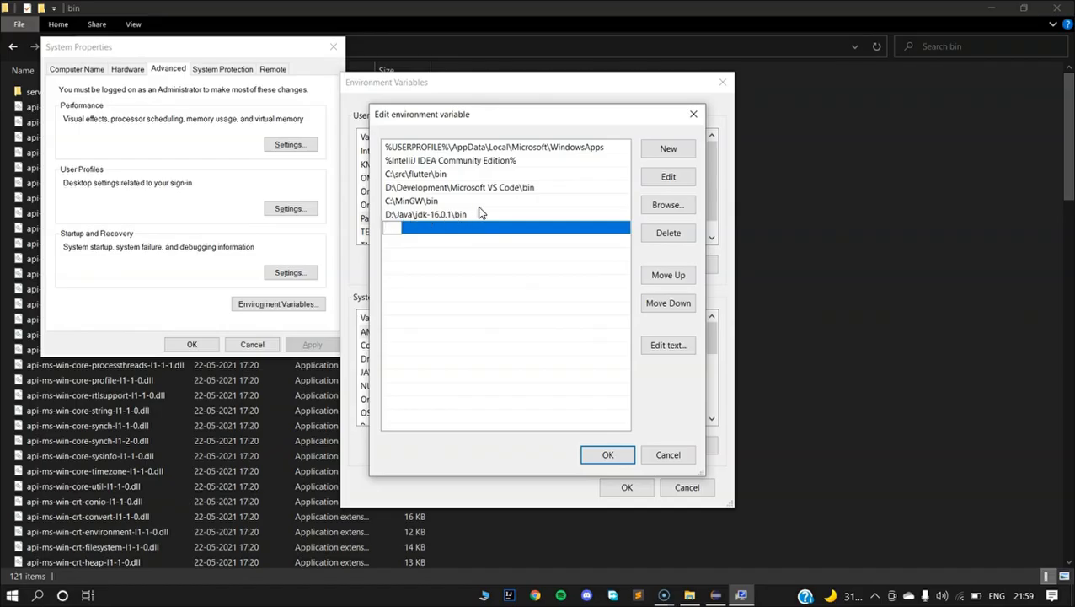
pyautogui.click(607, 456)
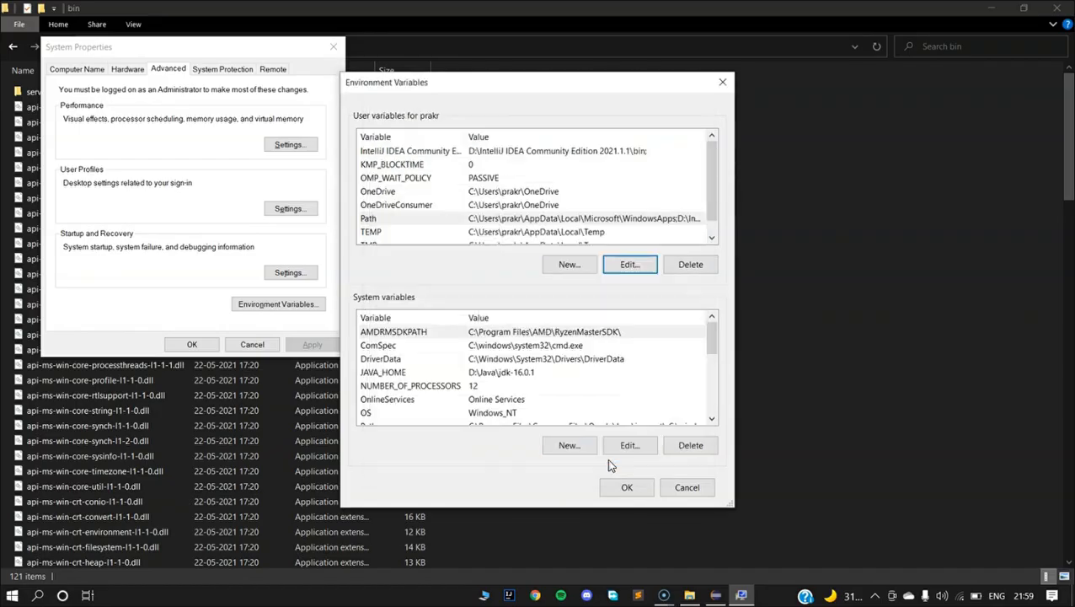
# Review the system Path variable's entries, then close all the dialogs and the file window.
pyautogui.scroll(-1, 474, 390)
pyautogui.scroll(1, 469, 388)
pyautogui.scroll(-1, 487, 375)
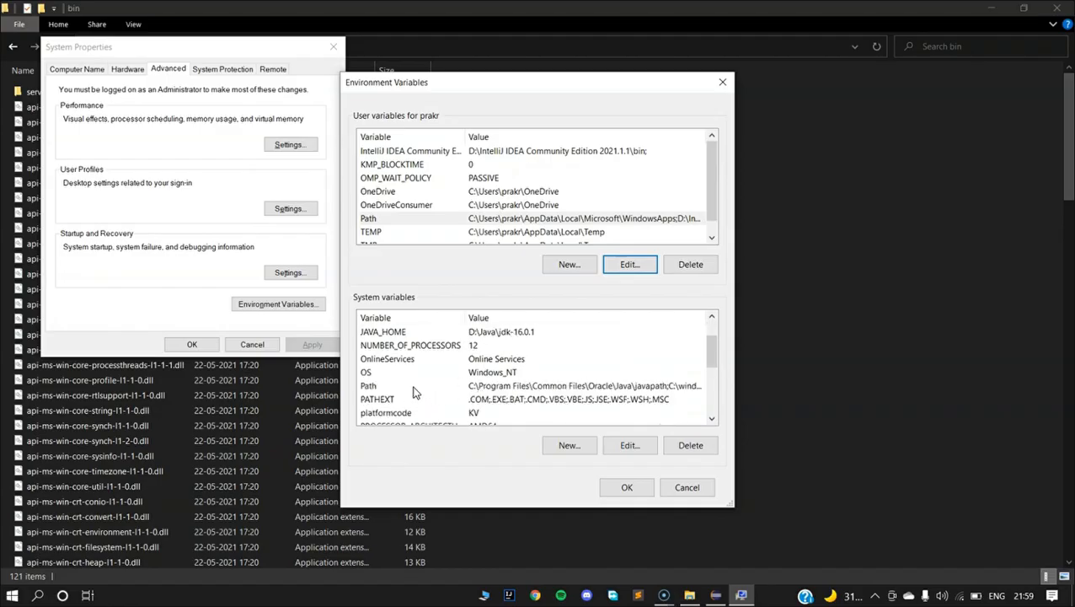
pyautogui.click(413, 389)
pyautogui.click(629, 446)
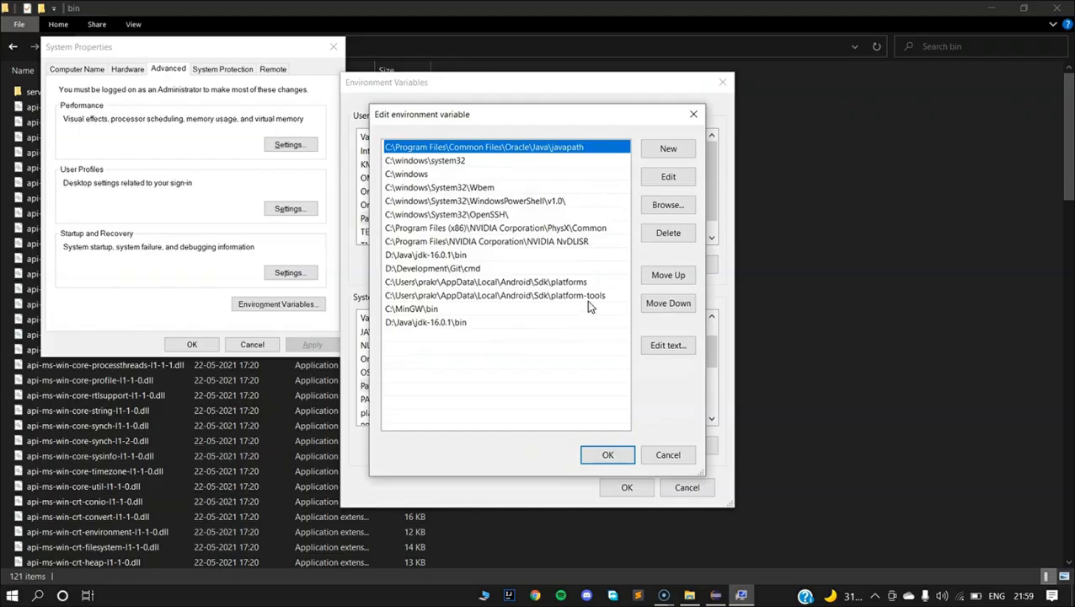
pyautogui.click(608, 455)
pyautogui.click(633, 486)
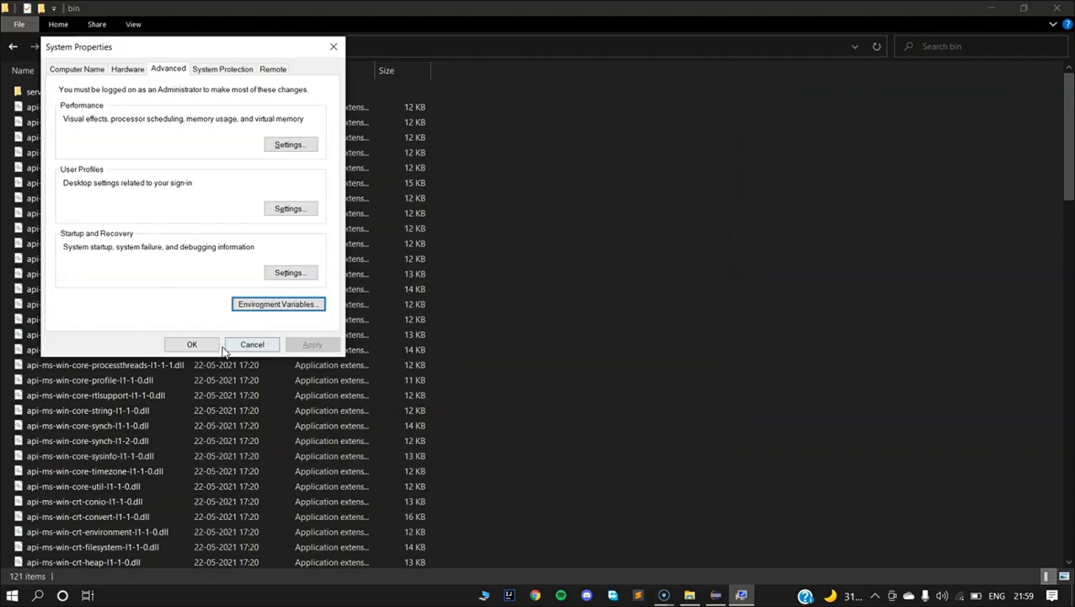
pyautogui.click(213, 348)
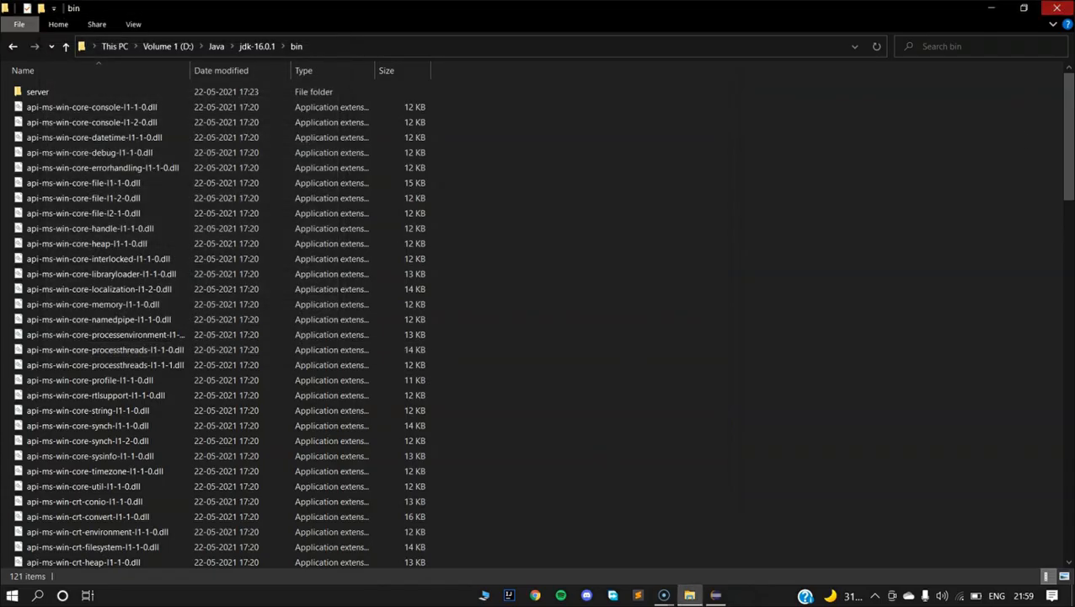
pyautogui.click(1057, 8)
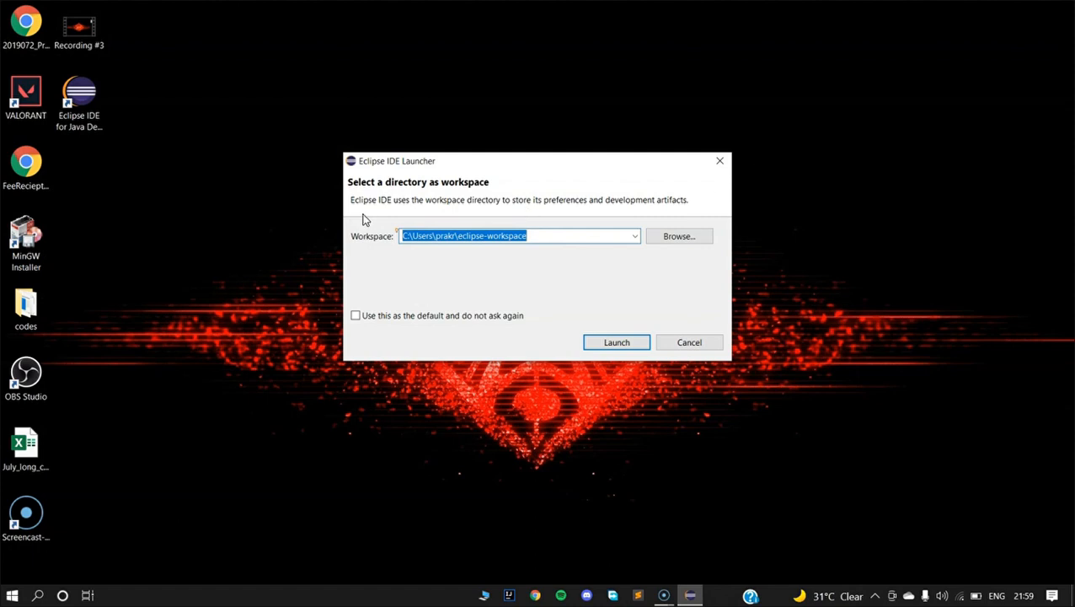
# Browse for a workspace directory and navigate to the Volume 1 (D:) drive.
pyautogui.click(681, 238)
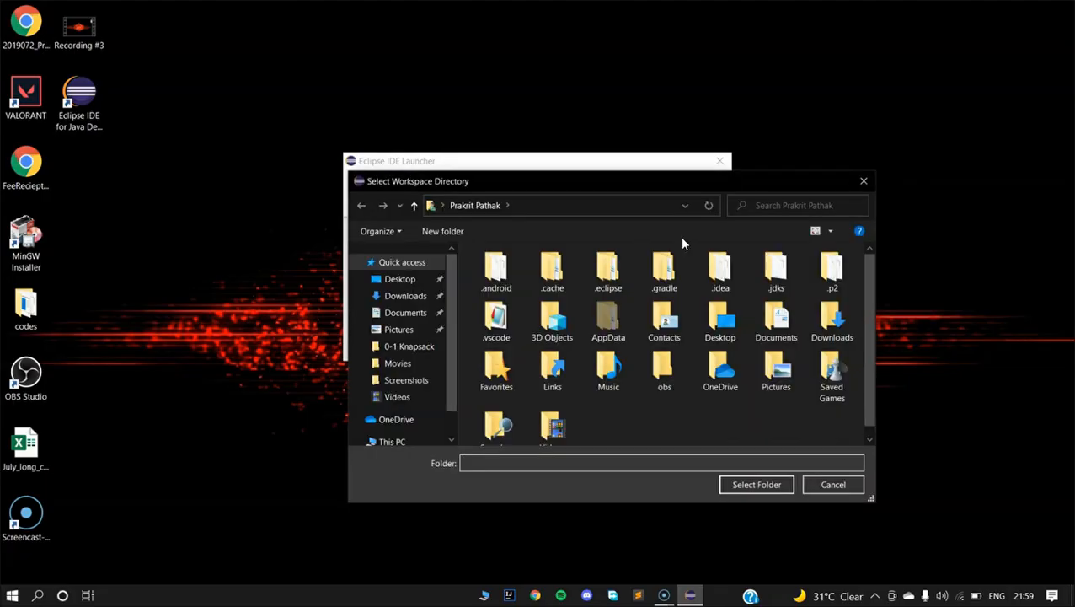
pyautogui.moveTo(696, 179); pyautogui.dragTo(561, 93)
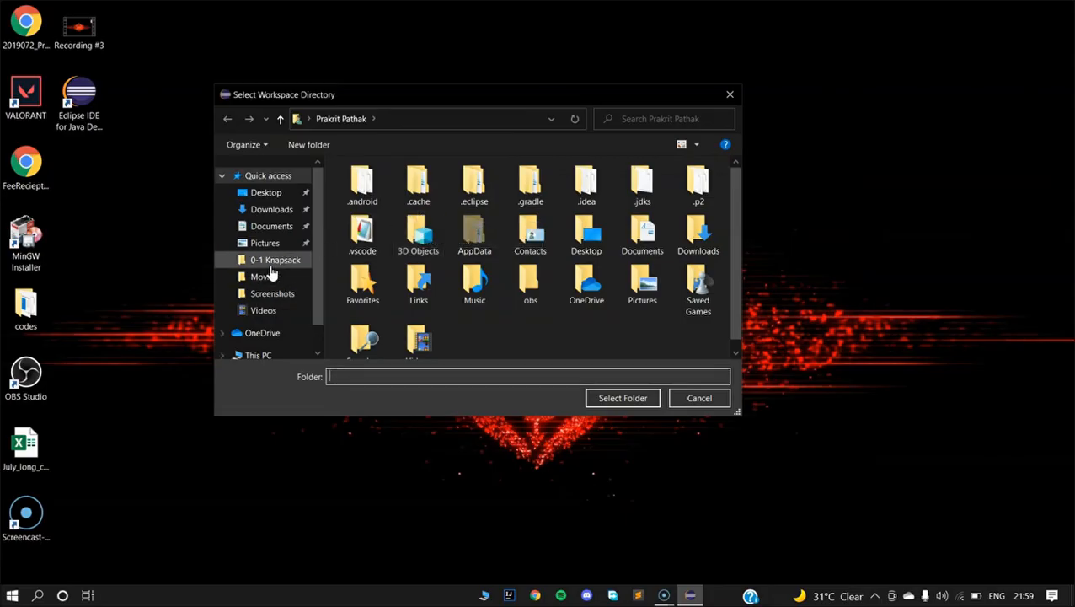
pyautogui.scroll(-1, 276, 303)
pyautogui.scroll(1, 278, 316)
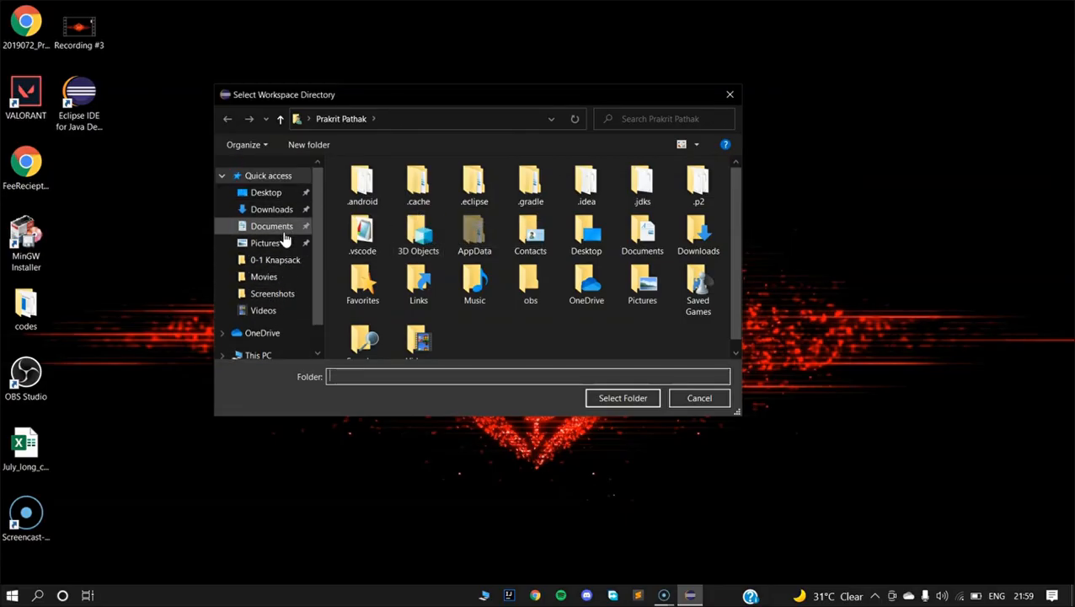
pyautogui.scroll(-1, 282, 278)
pyautogui.click(269, 311)
pyautogui.scroll(-2, 439, 312)
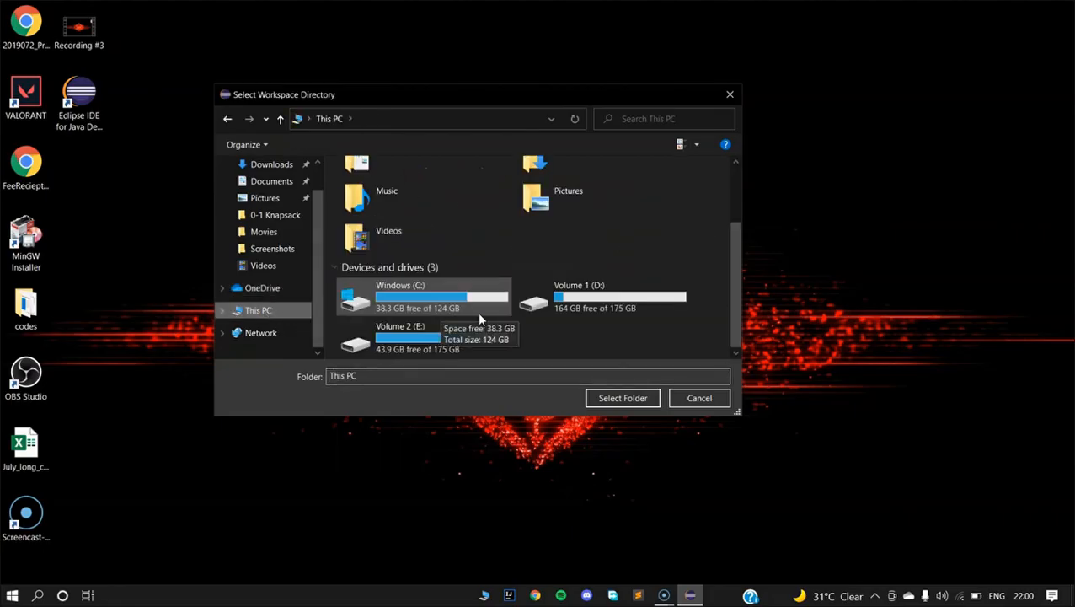
pyautogui.doubleClick(582, 302)
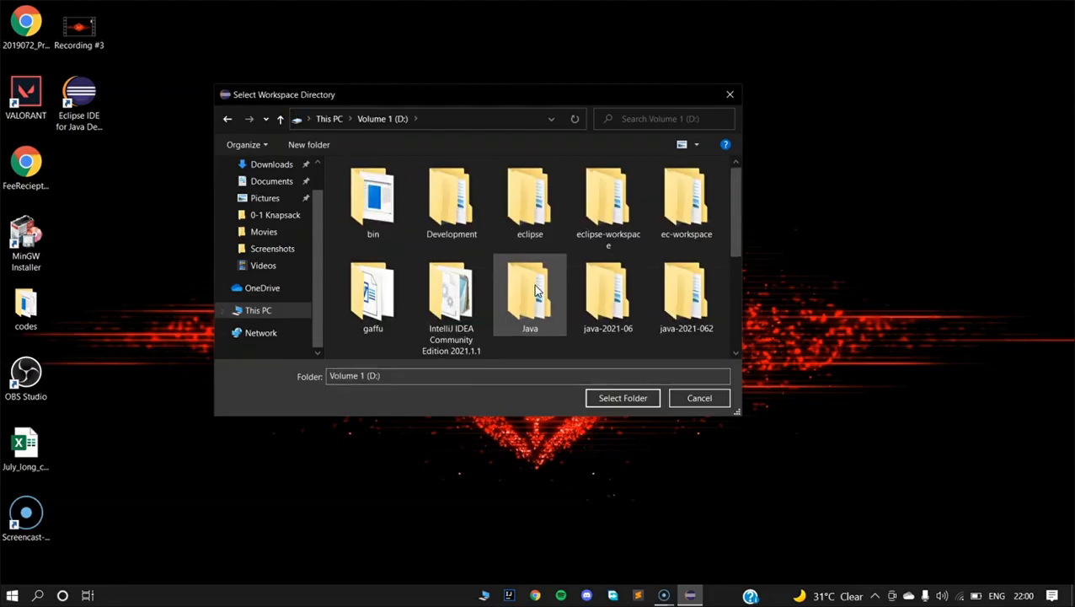
# Create a new folder named eclipse-work on D: and select it as the workspace.
pyautogui.scroll(-3, 614, 312)
pyautogui.rightClick(614, 312)
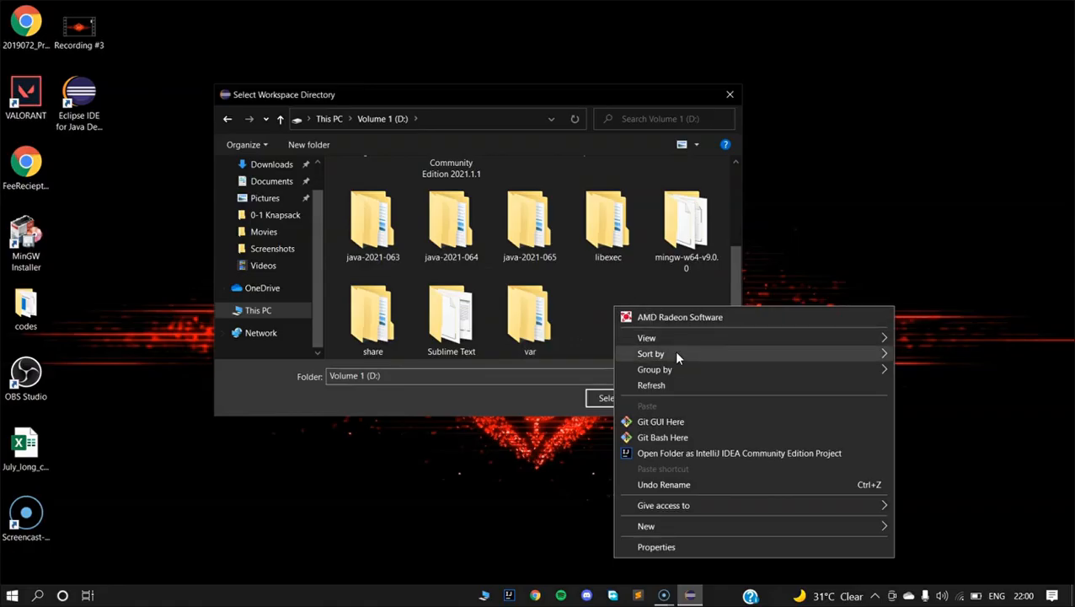
pyautogui.moveTo(678, 520)
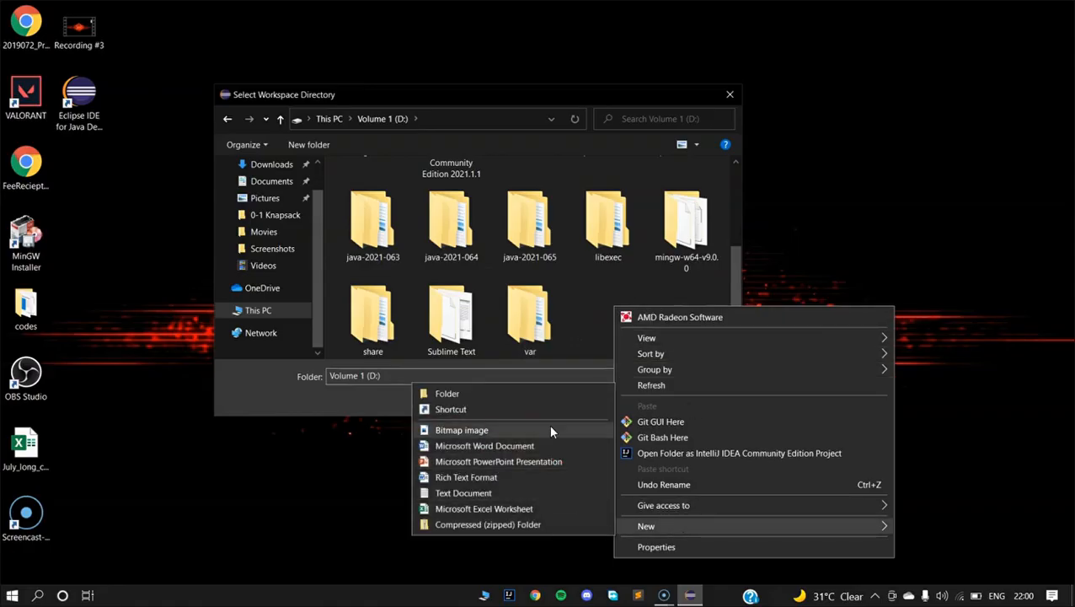
pyautogui.click(542, 403)
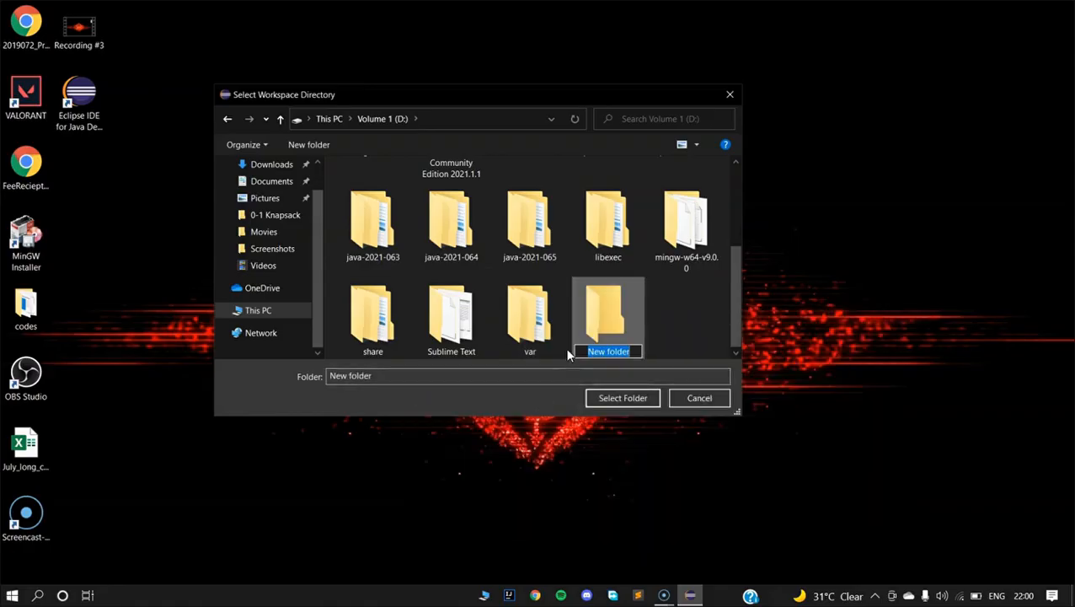
pyautogui.write('eclip')
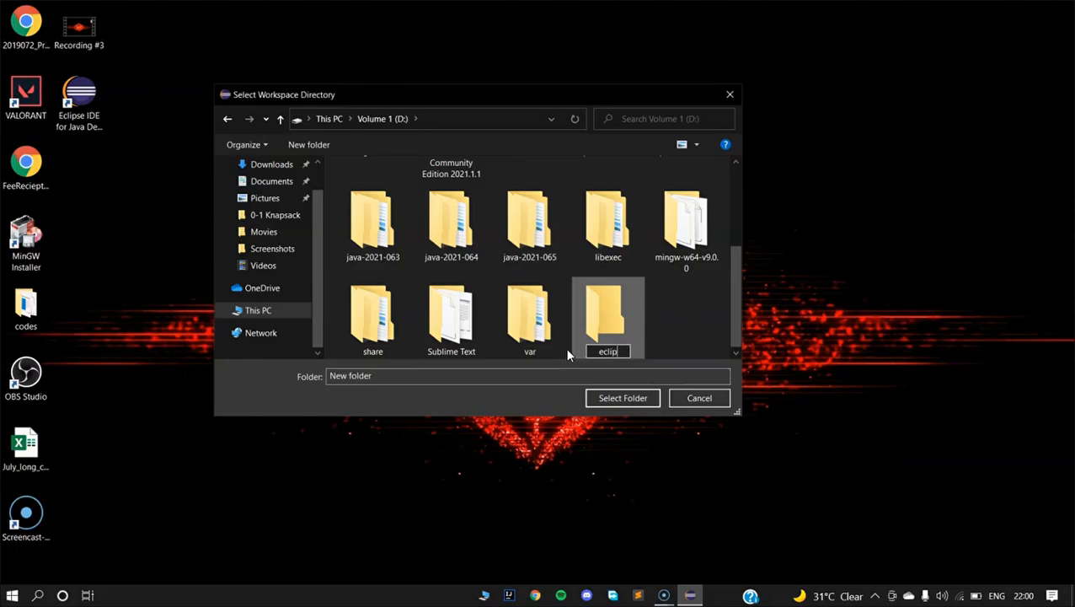
pyautogui.write('se-work')
pyautogui.press('Return')
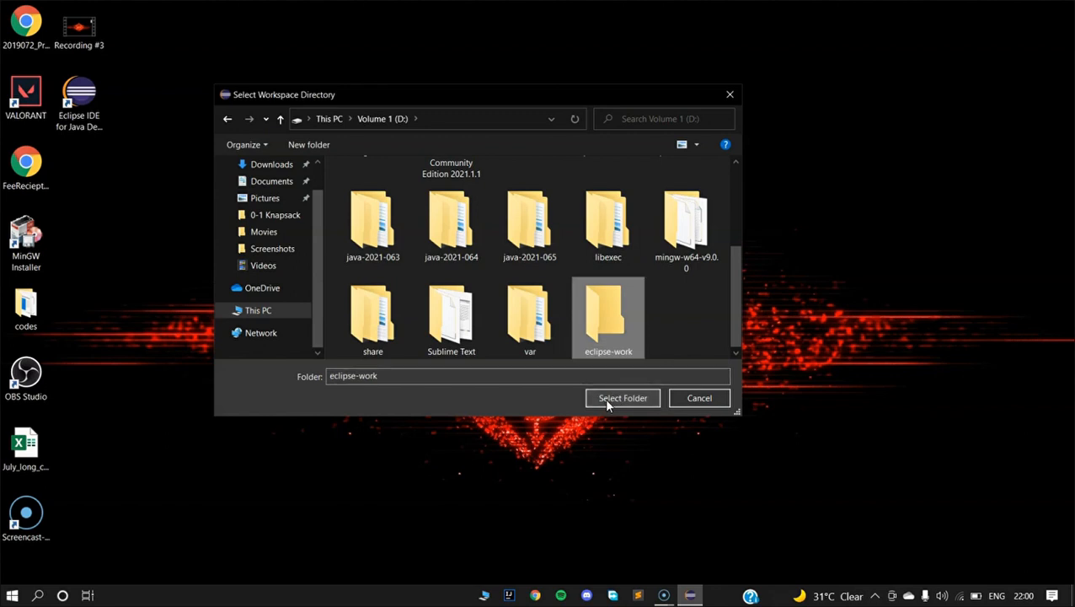
pyautogui.click(605, 398)
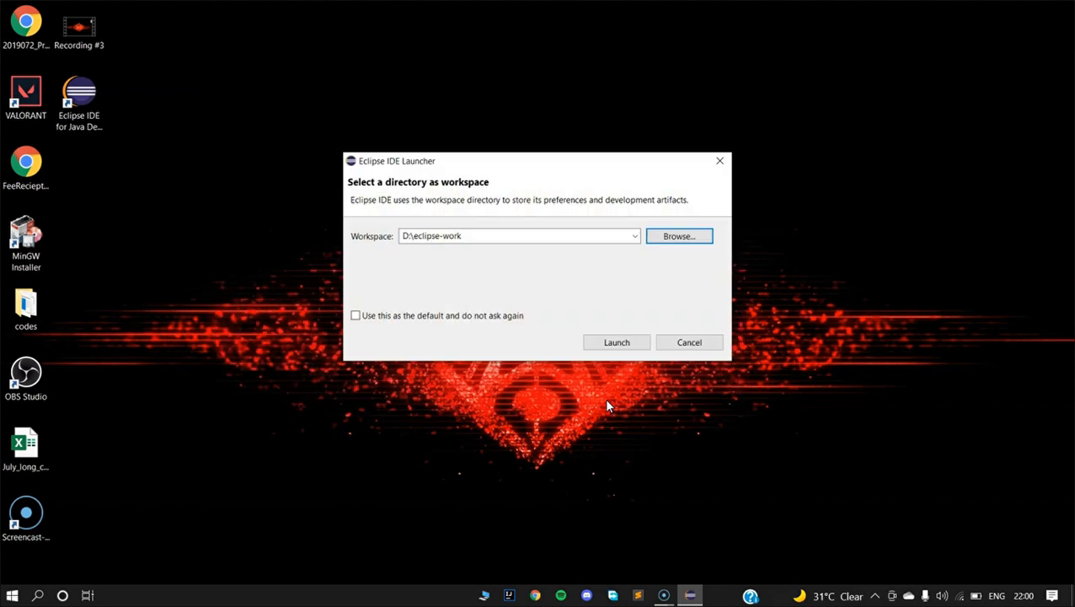
# Launch Eclipse with D:\eclipse-work as the default workspace, maximize the window and close the Welcome tab.
pyautogui.click(355, 314)
pyautogui.click(625, 343)
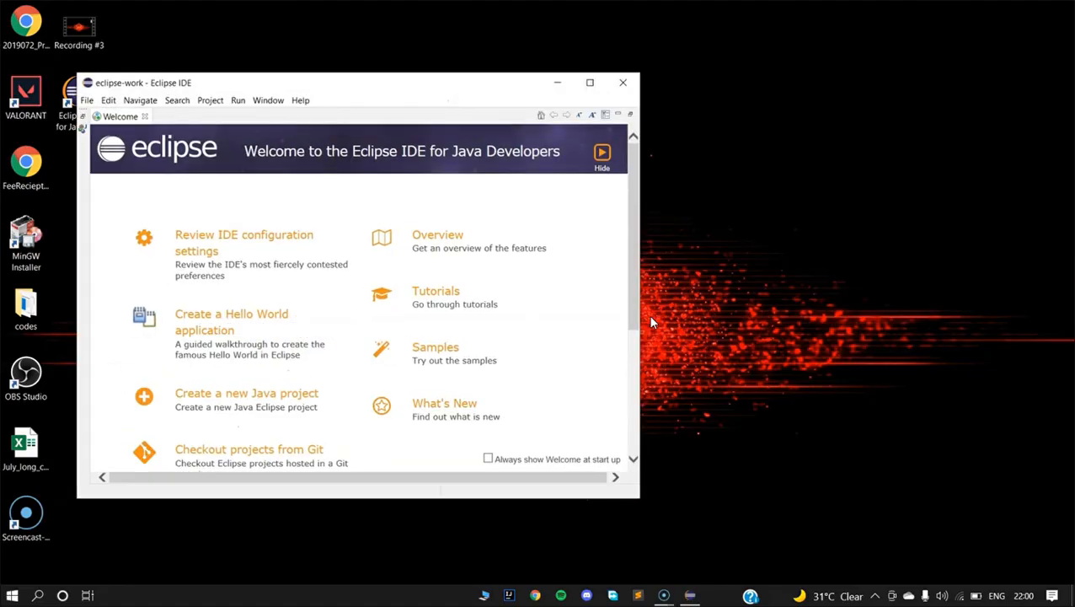
pyautogui.click(589, 83)
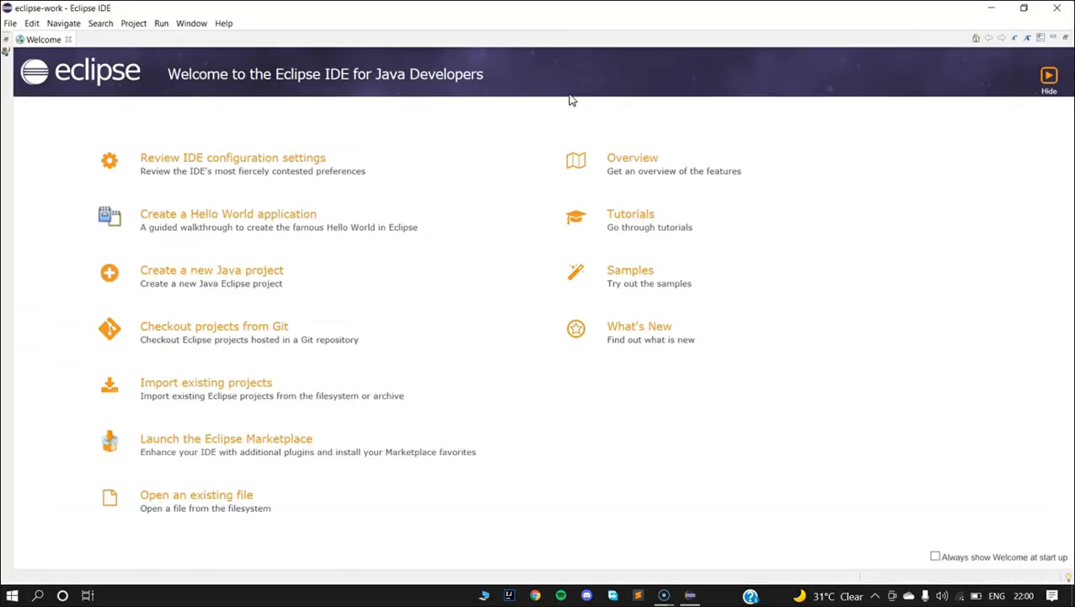
pyautogui.click(68, 39)
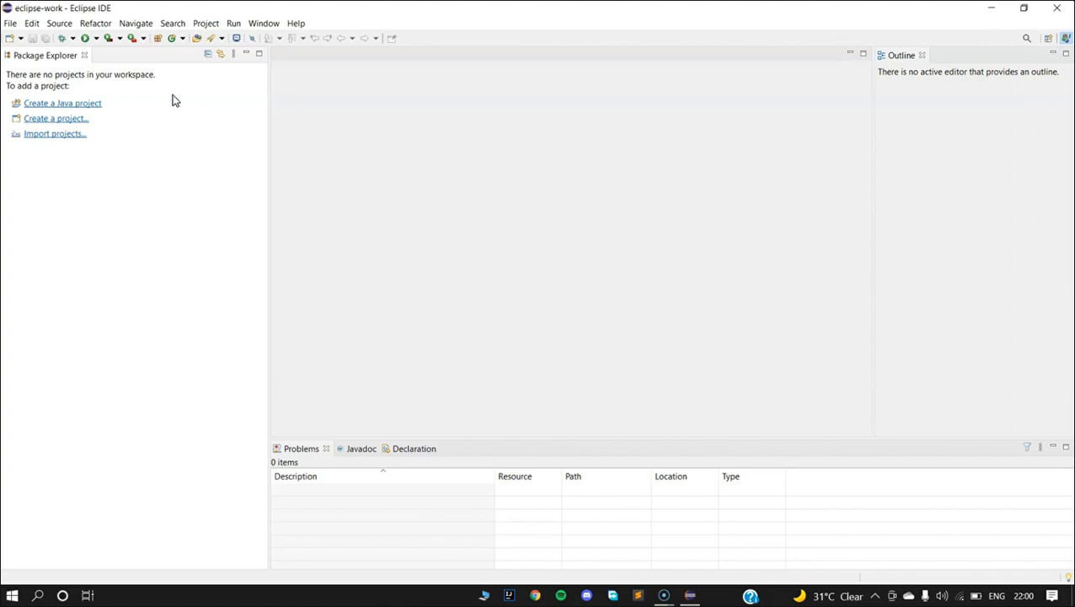
# Create a Java project named practice using the default JRE jdk-16.0.1, without creating module-info.java.
pyautogui.click(74, 103)
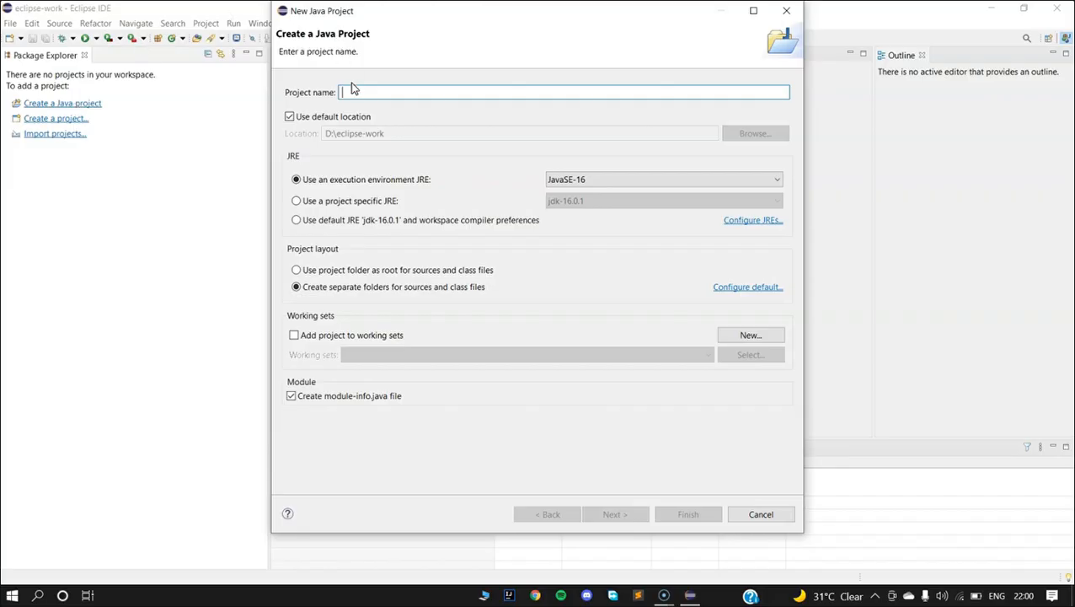
pyautogui.write('practice')
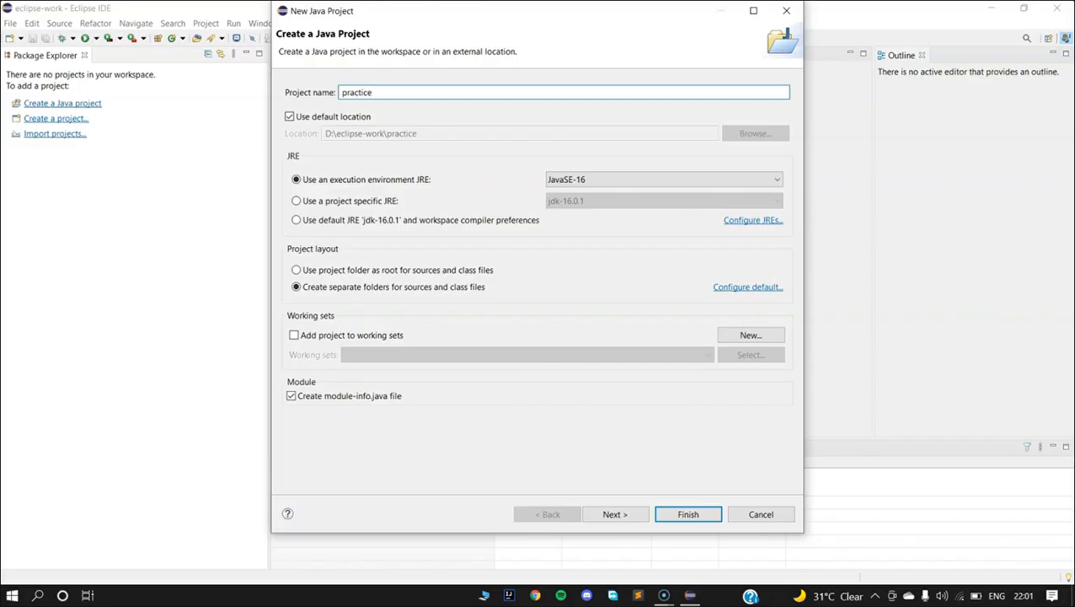
pyautogui.click(298, 222)
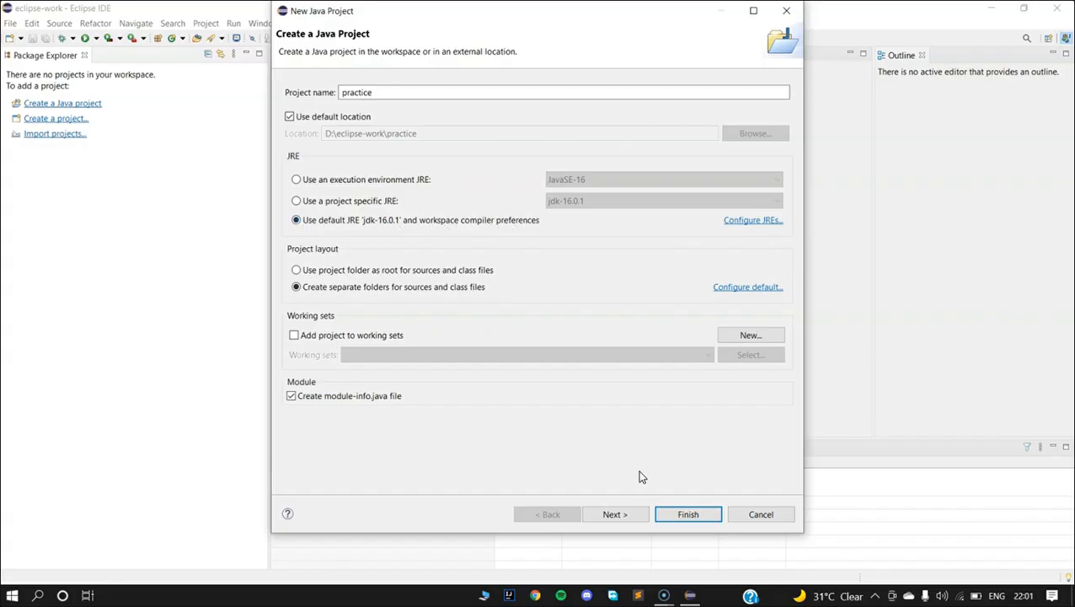
pyautogui.click(689, 514)
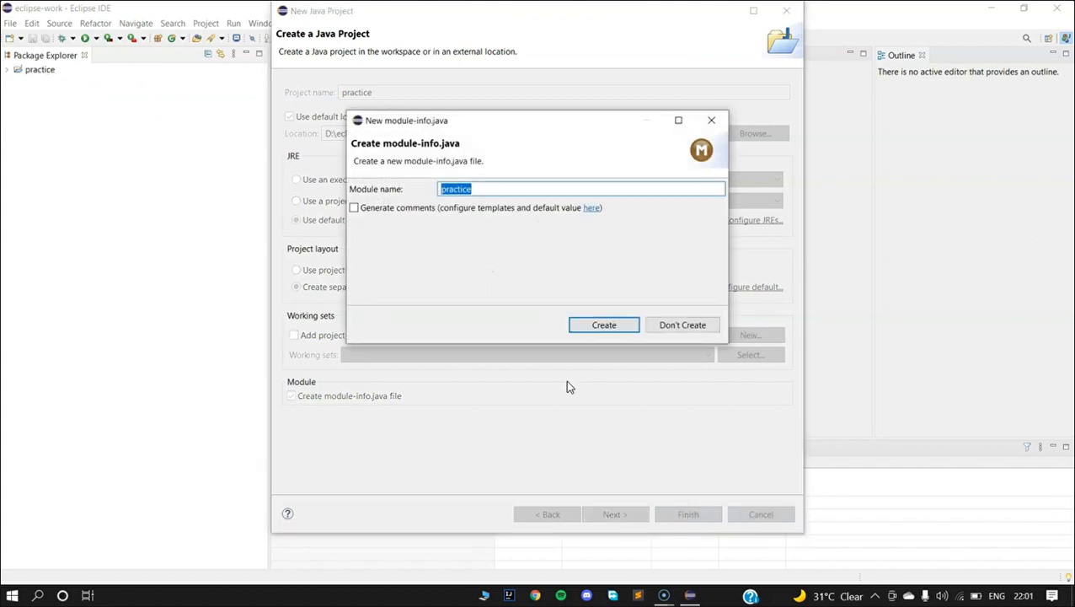
pyautogui.click(680, 330)
# Add a public class named Practice with a main method stub to the project's src folder.
pyautogui.click(7, 73)
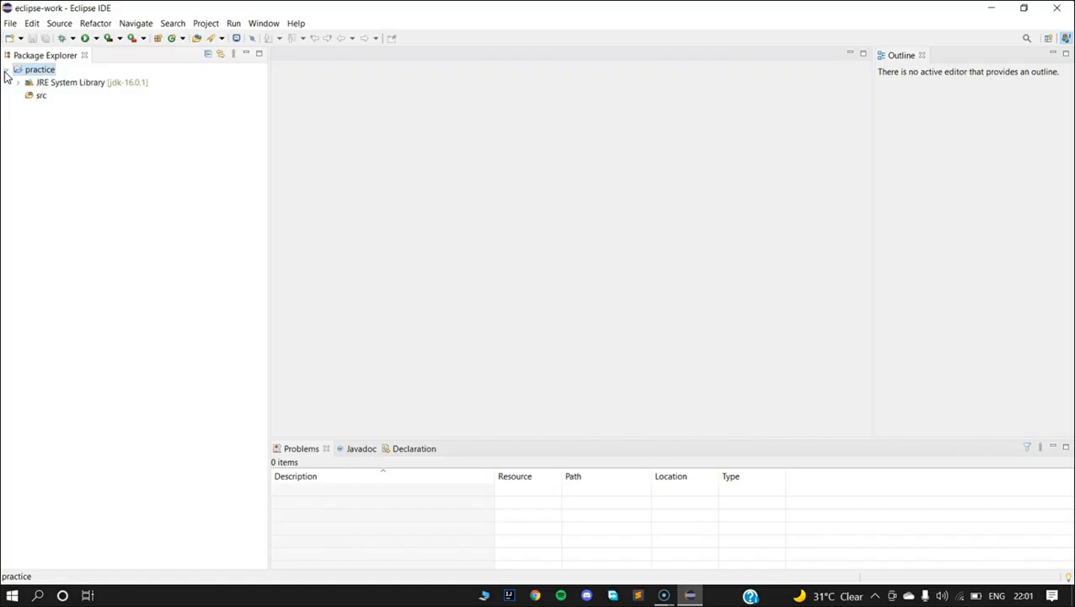
pyautogui.click(38, 98)
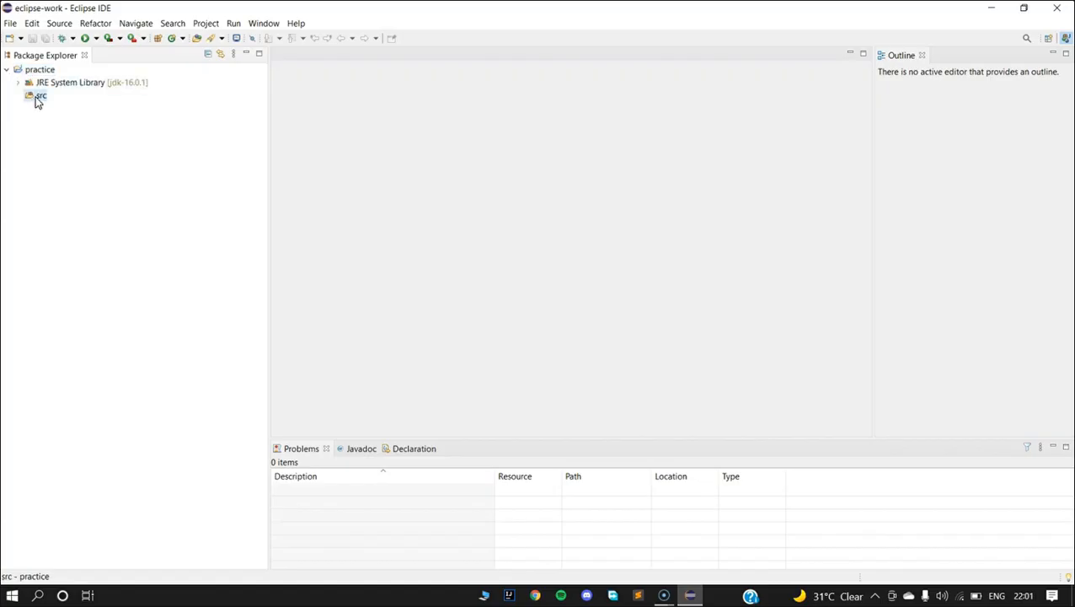
pyautogui.rightClick(38, 100)
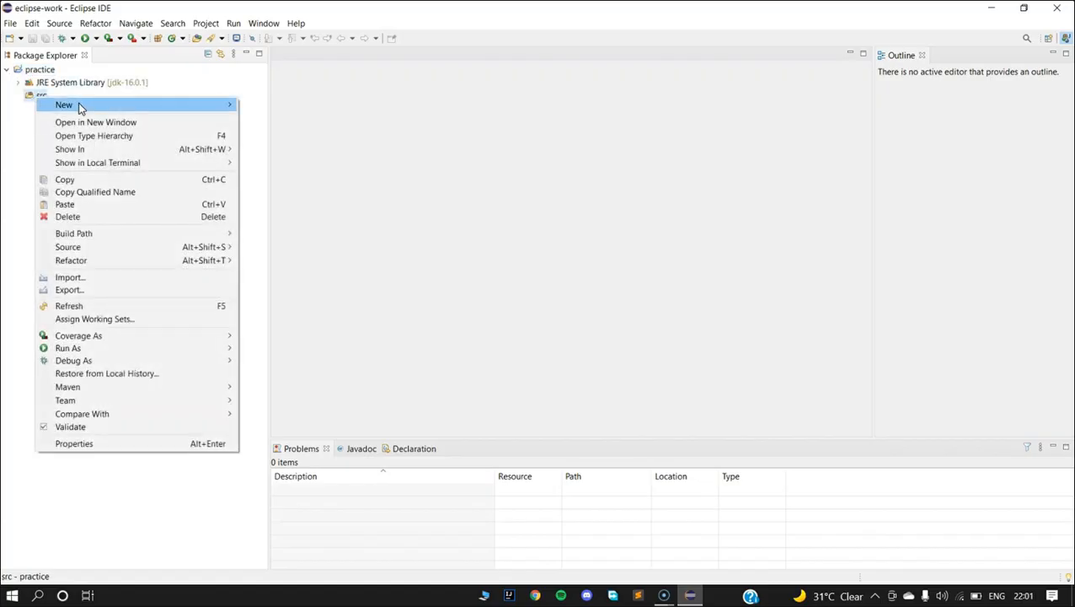
pyautogui.moveTo(61, 110)
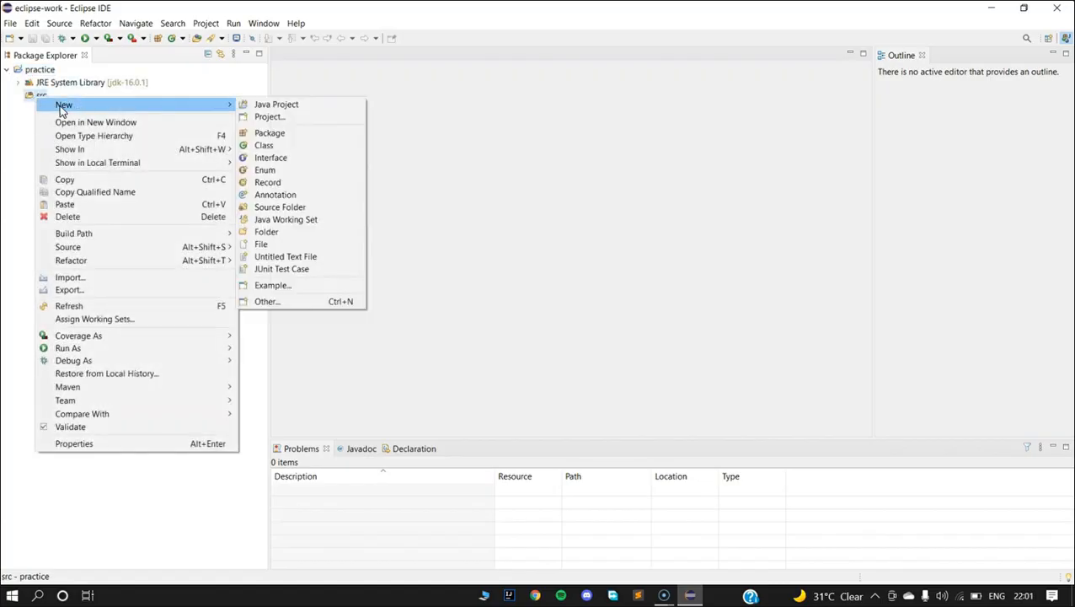
pyautogui.click(285, 150)
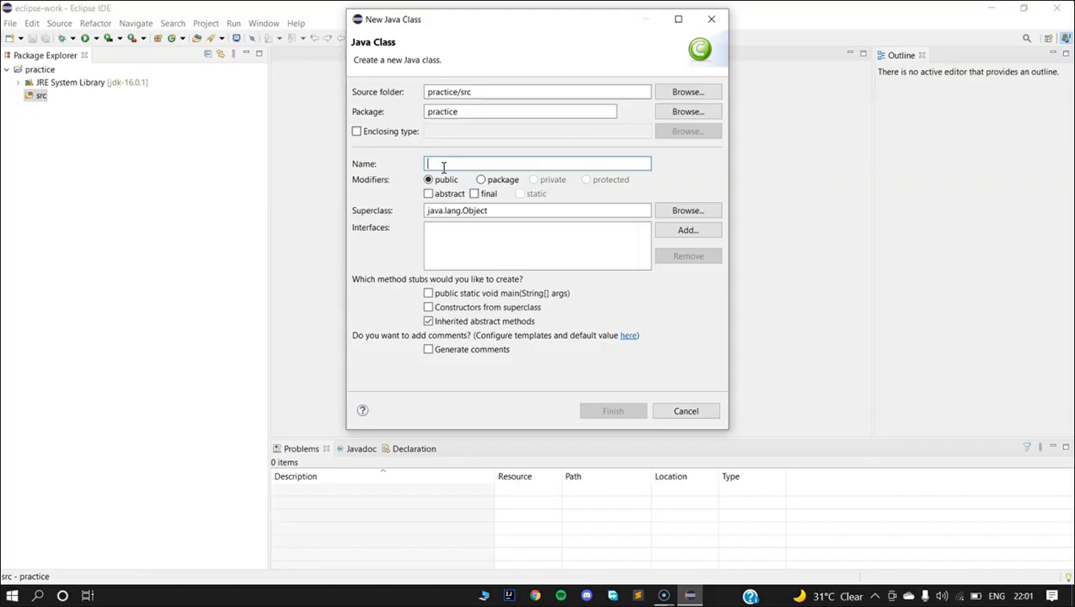
pyautogui.write('Practice')
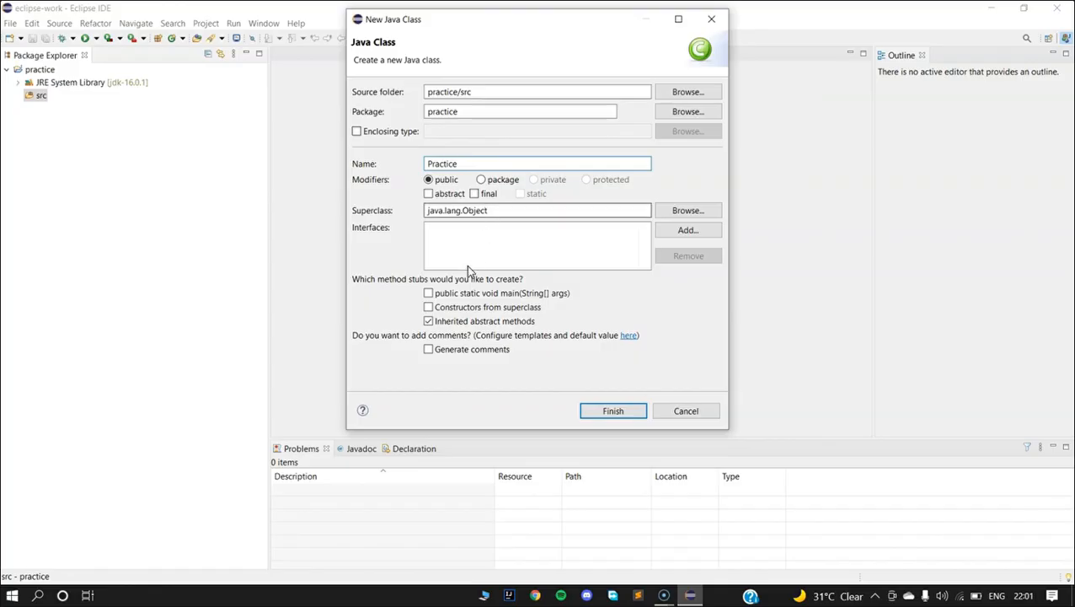
pyautogui.click(429, 294)
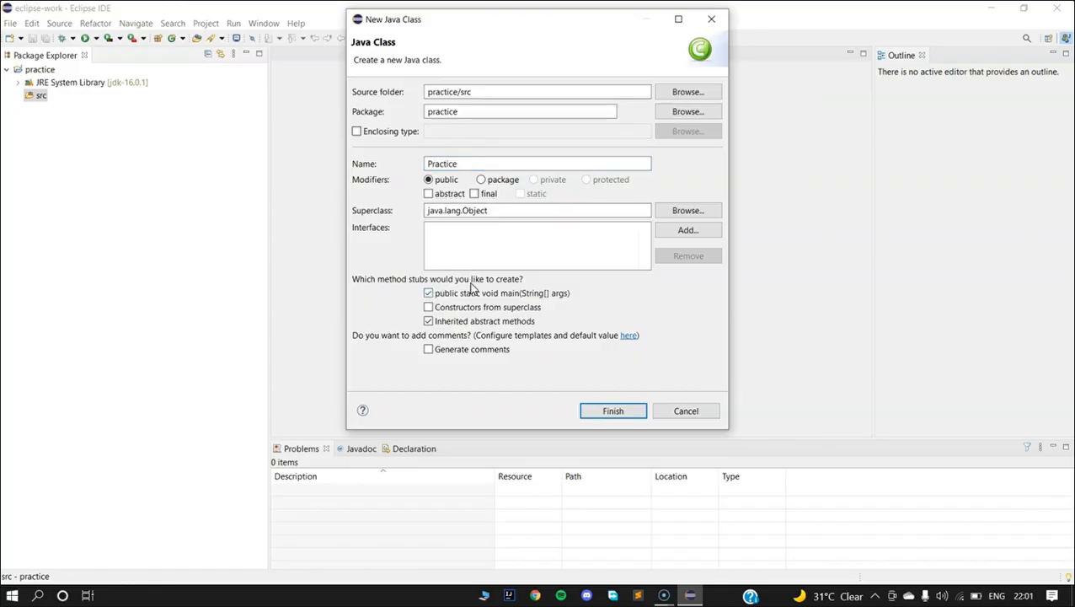
pyautogui.click(611, 412)
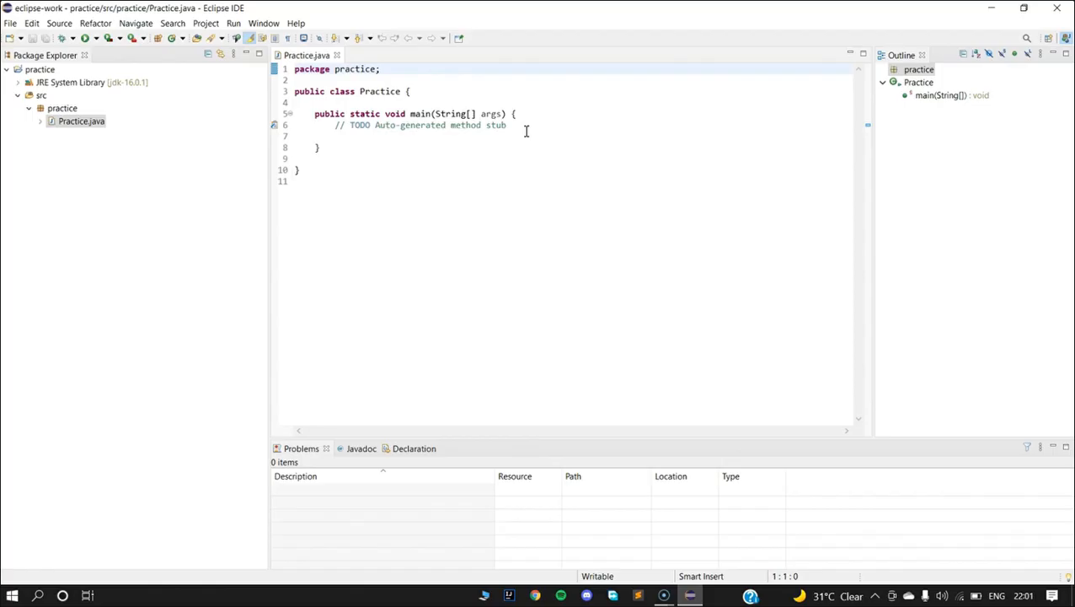
# Write System.out.println("Hello World!"); on a new line inside the main method.
pyautogui.click(526, 132)
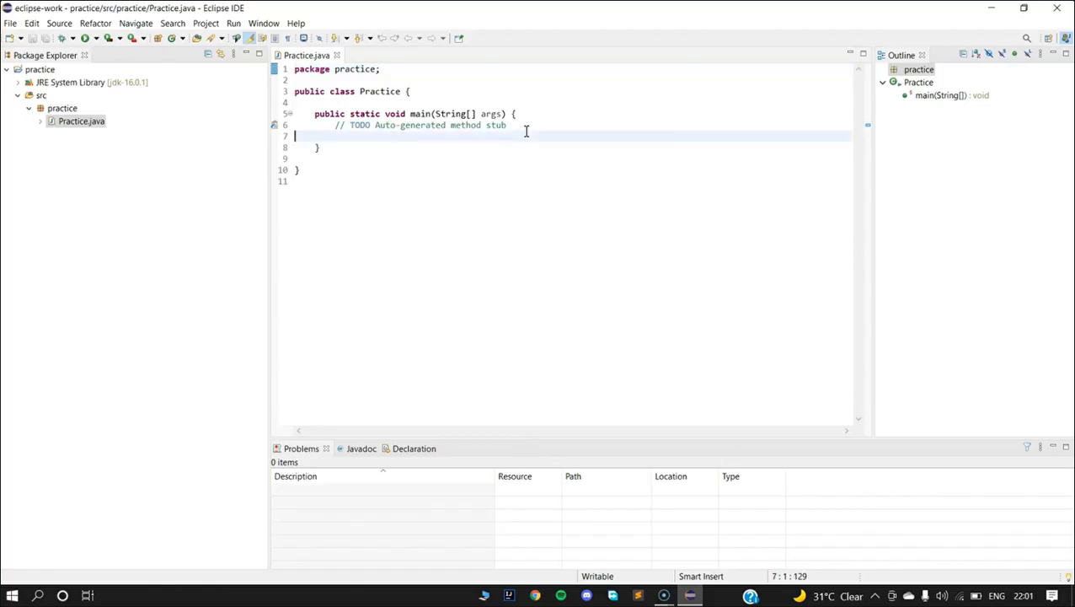
pyautogui.press('Return')
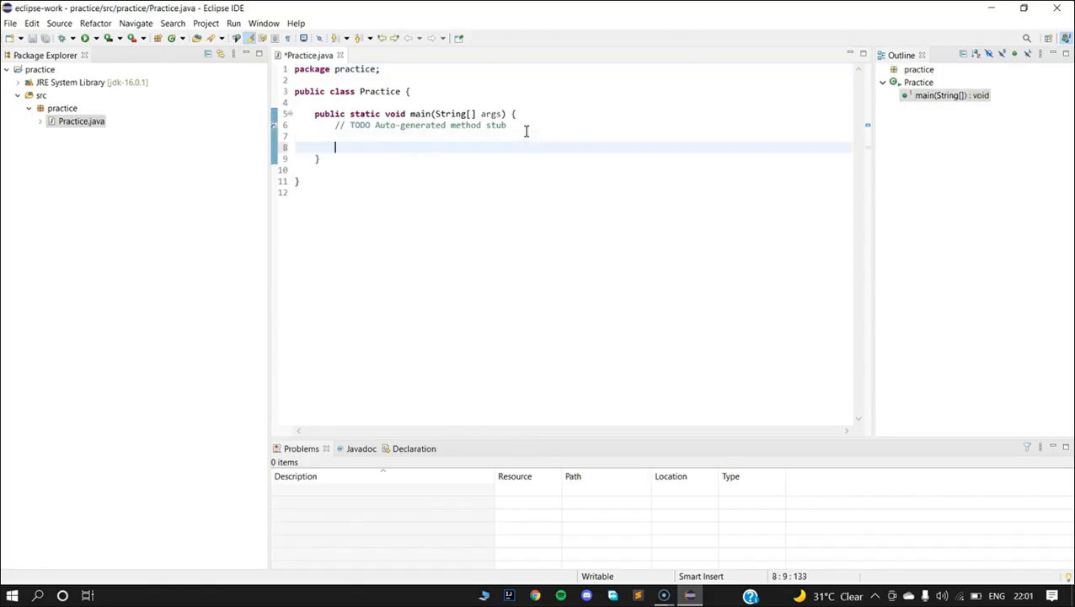
pyautogui.write('System')
pyautogui.write('.out.print')
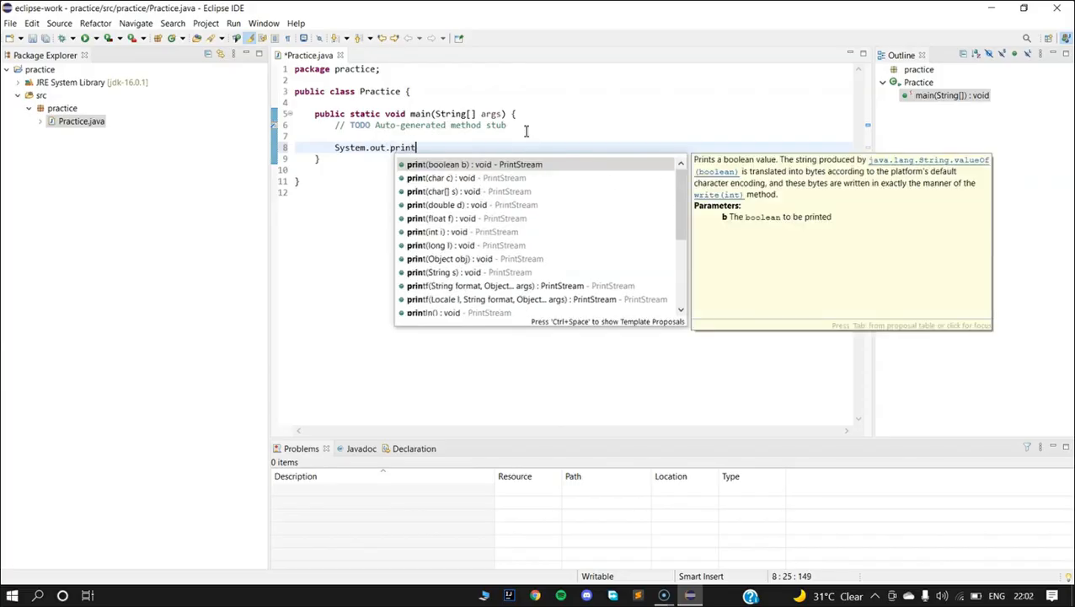
pyautogui.write('ln(')
pyautogui.write('"Hello Wo')
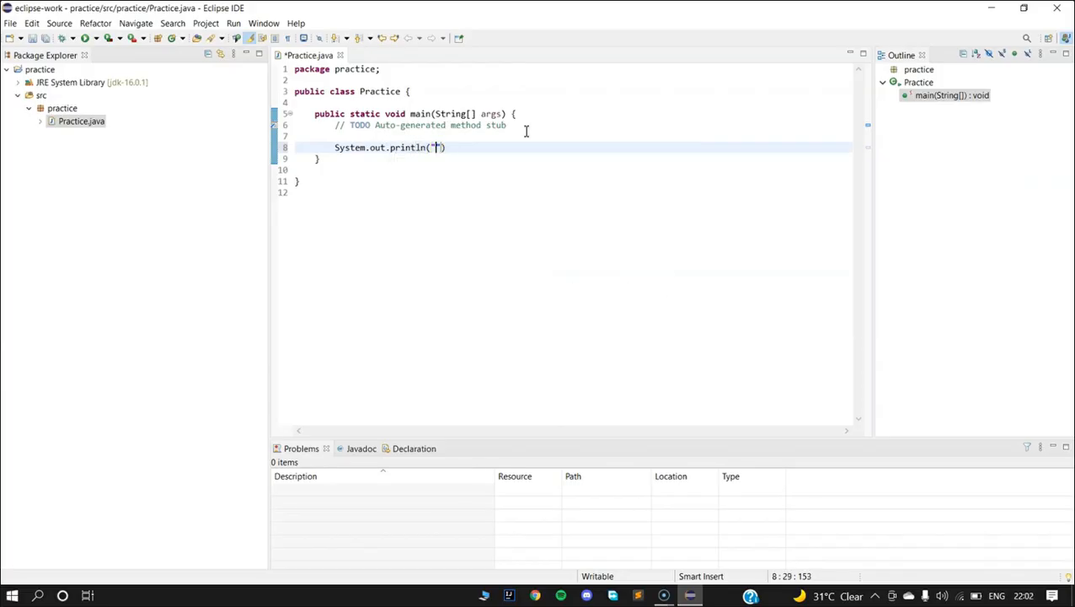
pyautogui.write('rld!");')
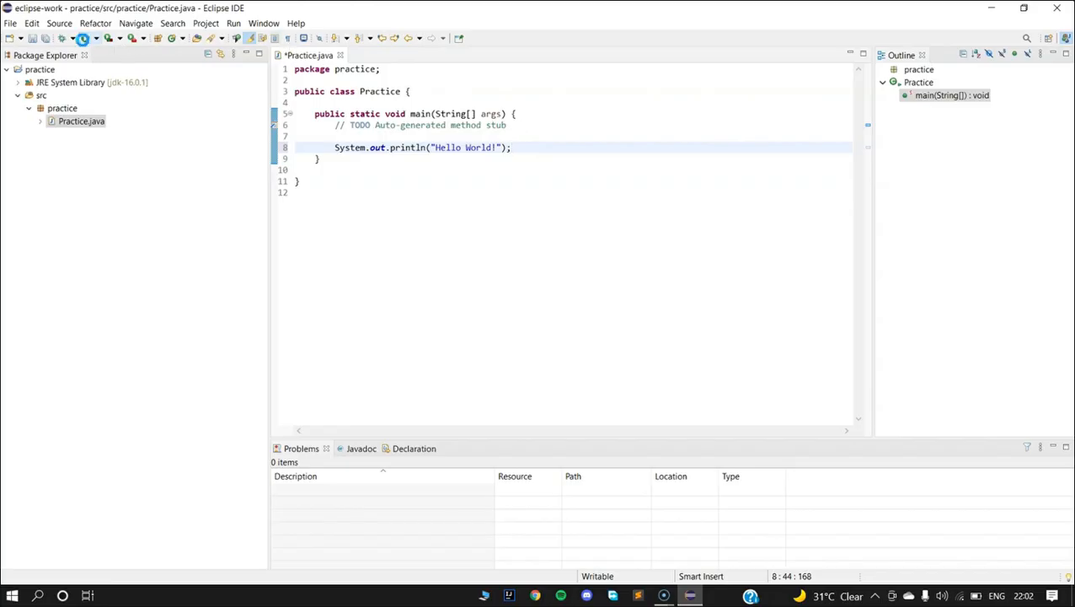
# Save and run the Practice program.
pyautogui.click(84, 40)
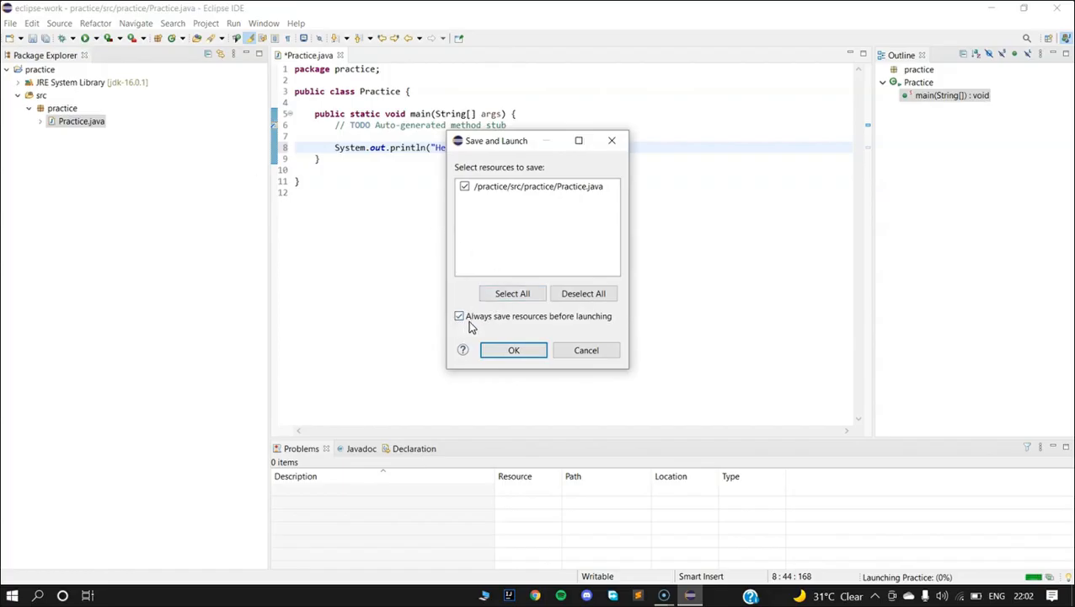
pyautogui.click(517, 351)
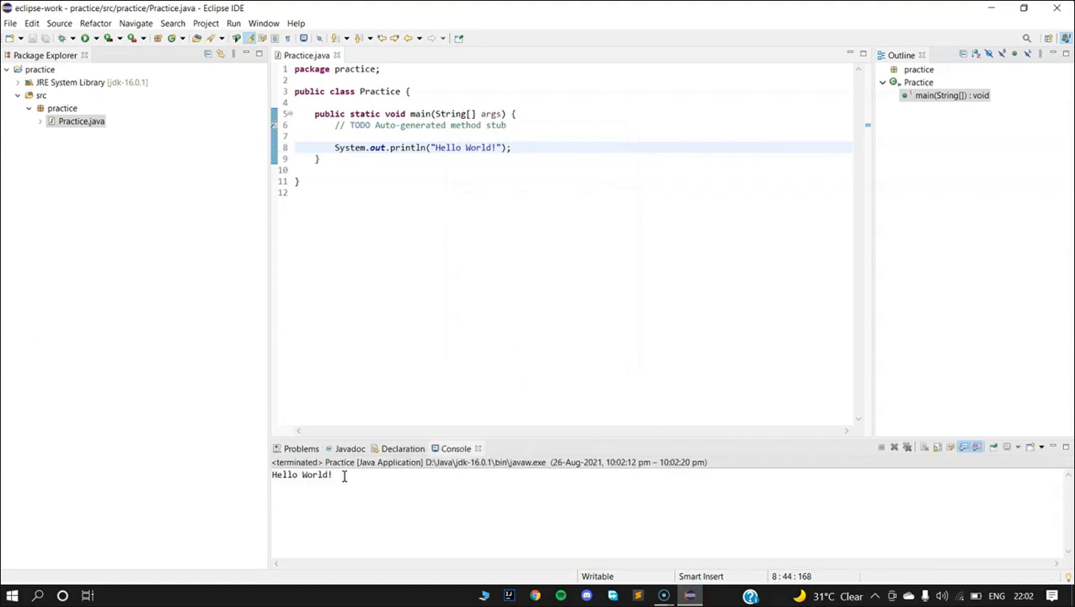
# Highlight the Hello World! output in the console and minimize the IDE window.
pyautogui.moveTo(343, 475); pyautogui.dragTo(276, 474)
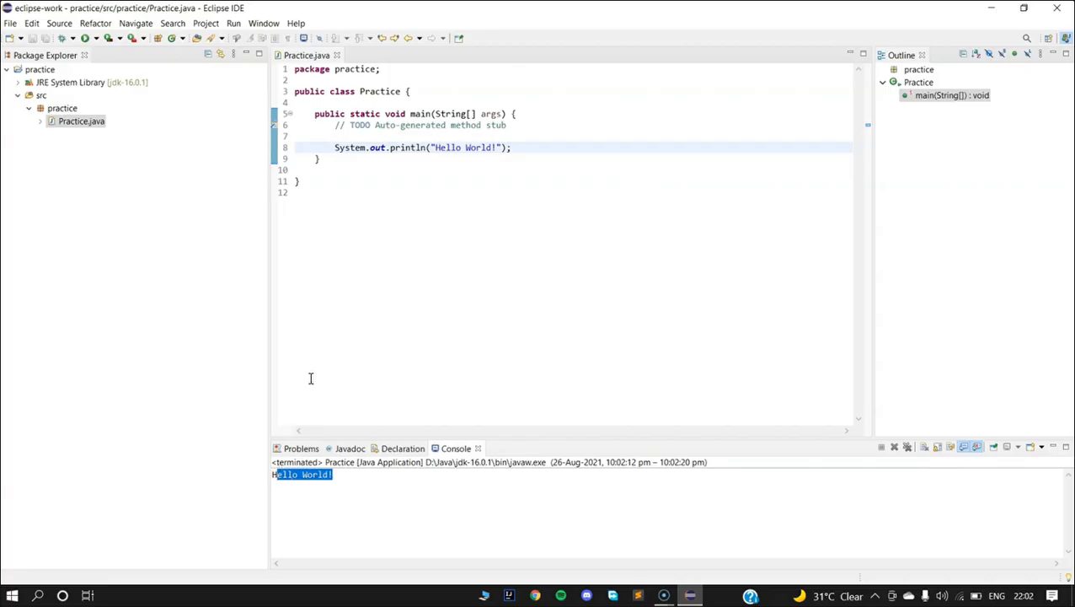
pyautogui.click(989, 9)
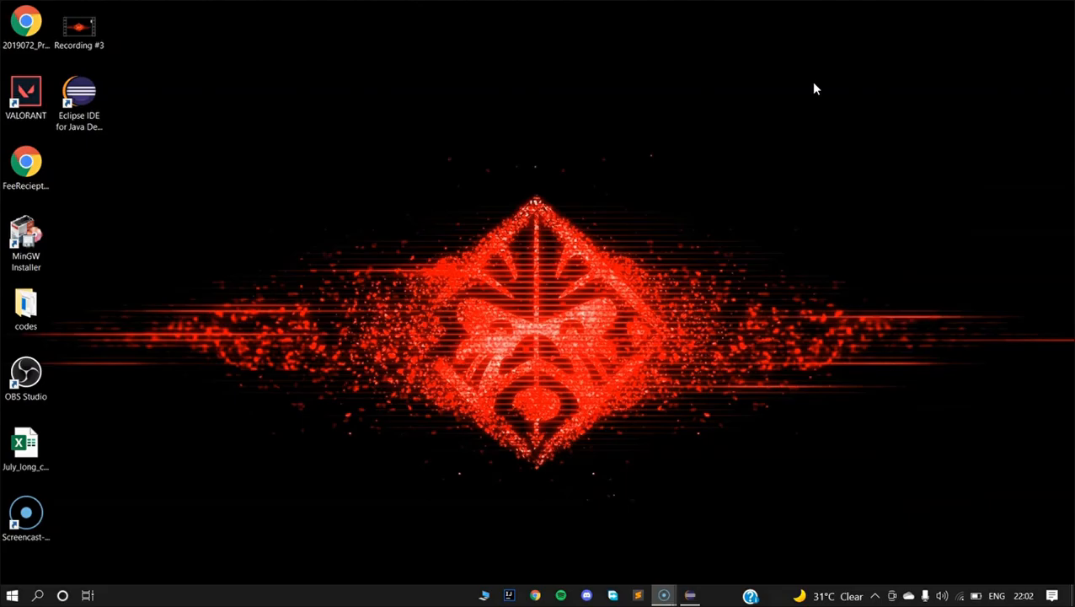